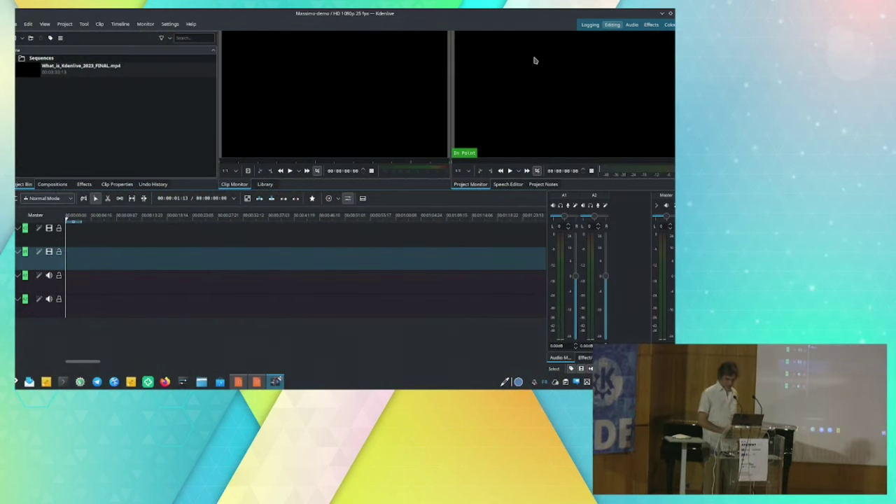
Load What_is_Kdenlive_2023_FINAL.mp4 for preview and mark an in point at 00:00:31:21
mouse_move(62, 77)
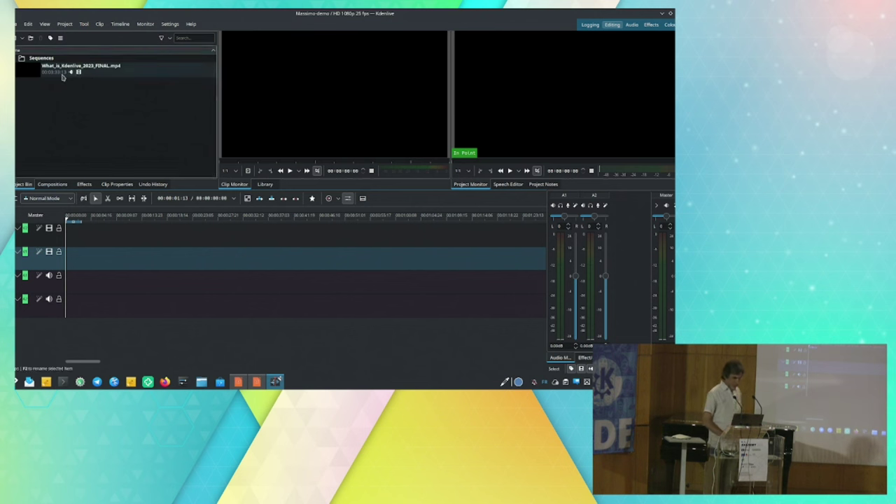
click(32, 72)
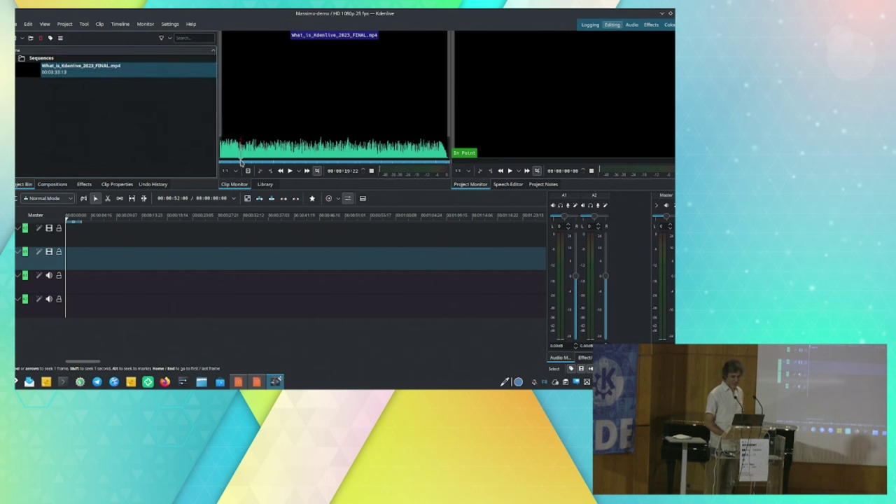
mouse_move(249, 161)
mouse_down()
mouse_move(310, 161)
mouse_move(253, 161)
mouse_up()
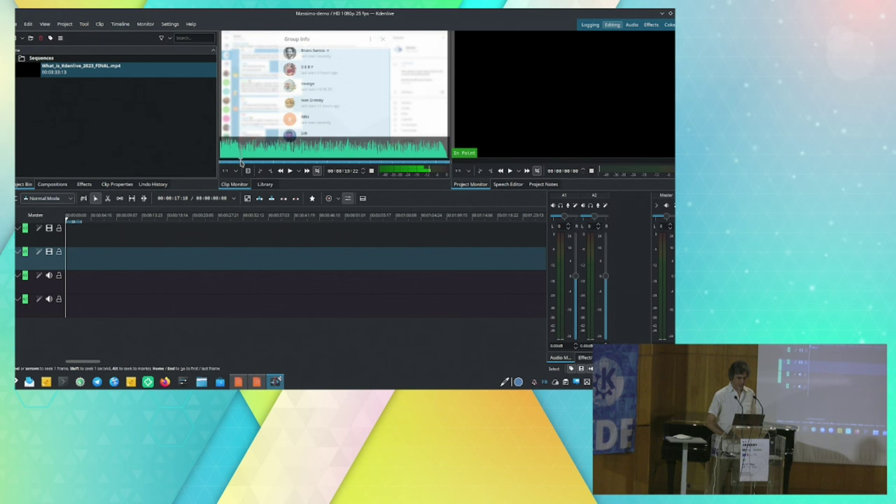
drag(241, 163, 254, 163)
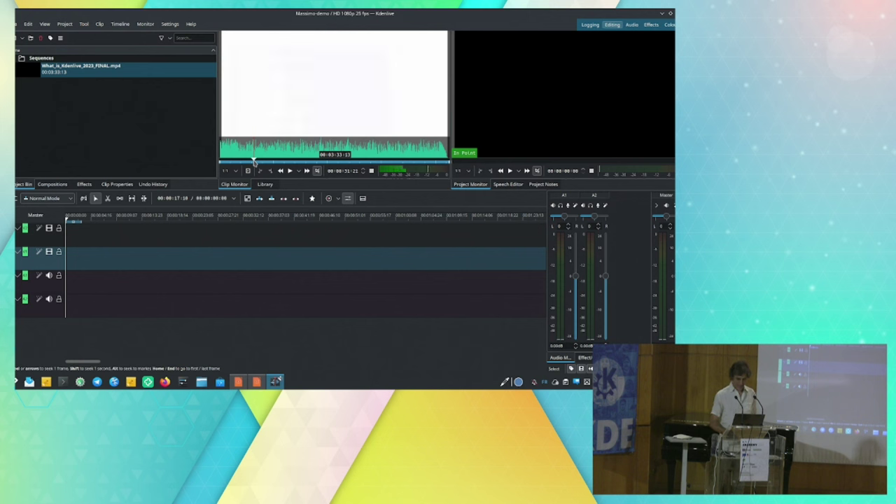
key(i)
Mark the out point at 00:00:52:24 and place the marked zone at the start of the empty timeline
key(l)
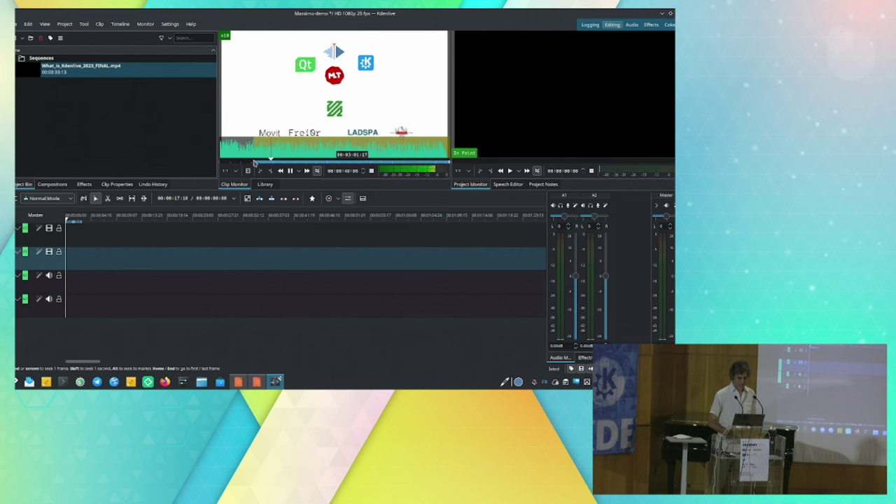
key(k)
key(j)
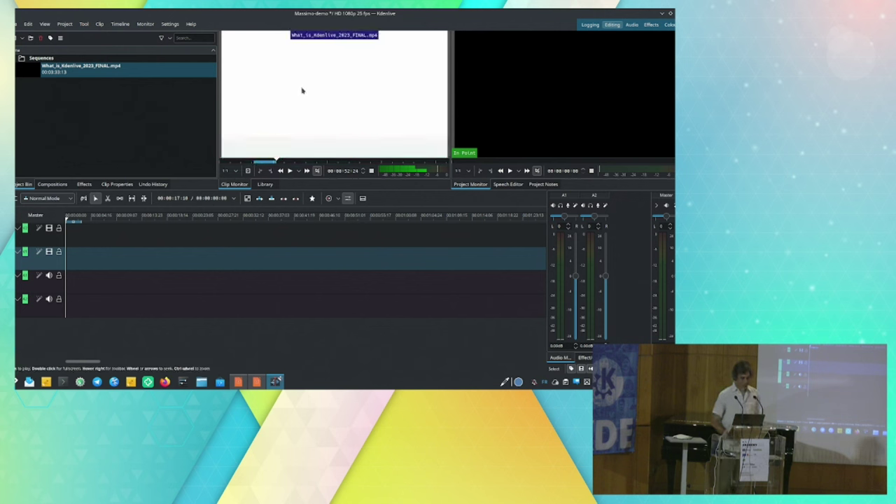
drag(220, 207, 70, 275)
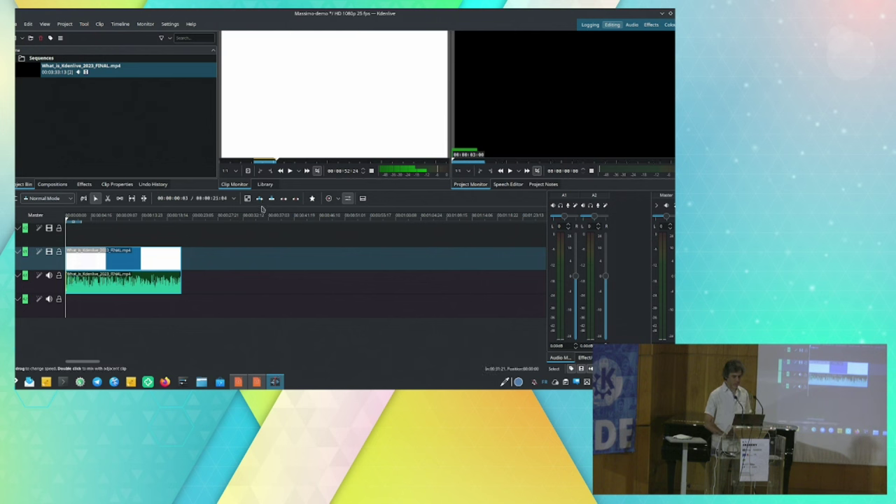
Mark a second zone of the source clip from about 00:03:12:21 to 00:03:29:05 and insert it directly after the first timeline clip
click(192, 221)
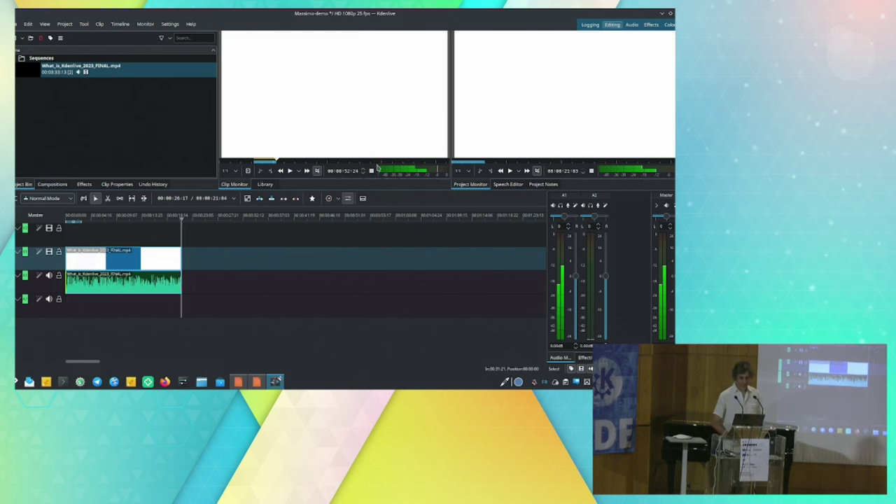
click(347, 163)
drag(346, 162, 428, 165)
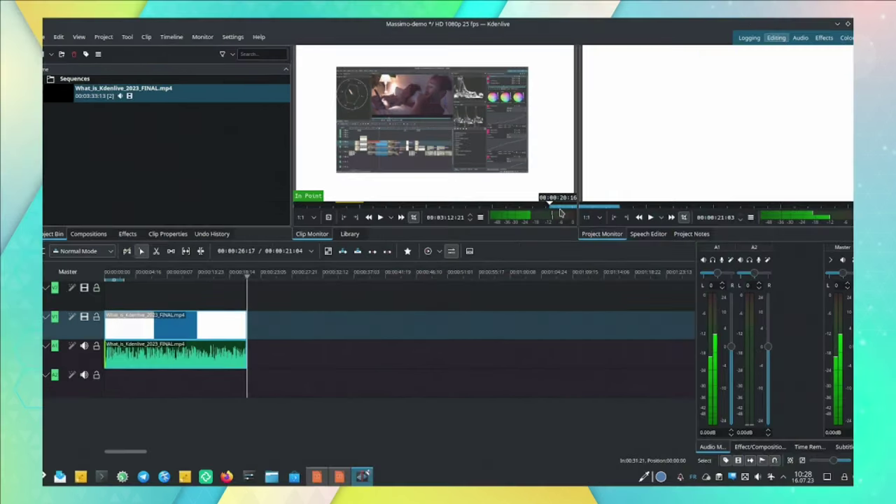
drag(560, 213, 569, 212)
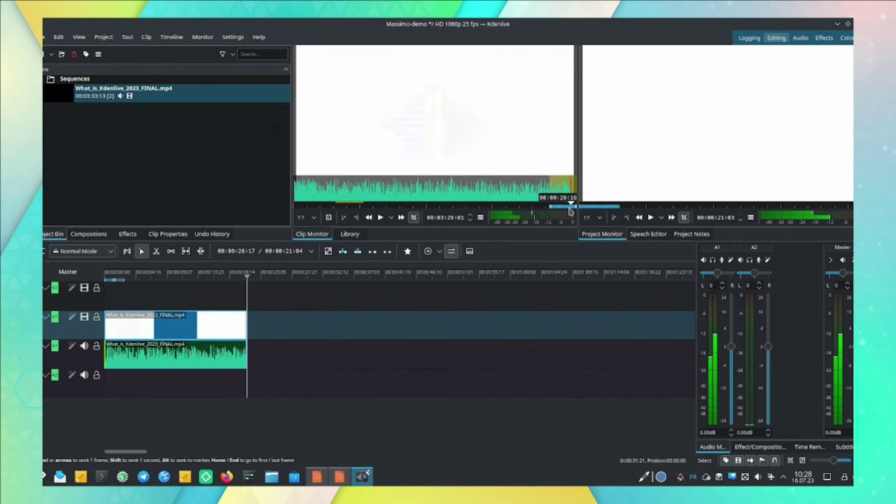
click(342, 252)
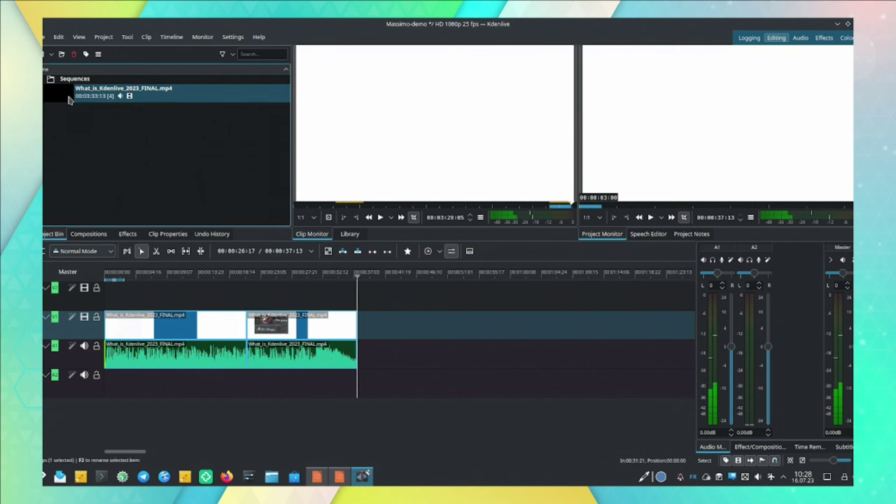
Expand the Sequences folder and add a new sequence named Sequence 2 with two video and two audio tracks
click(50, 79)
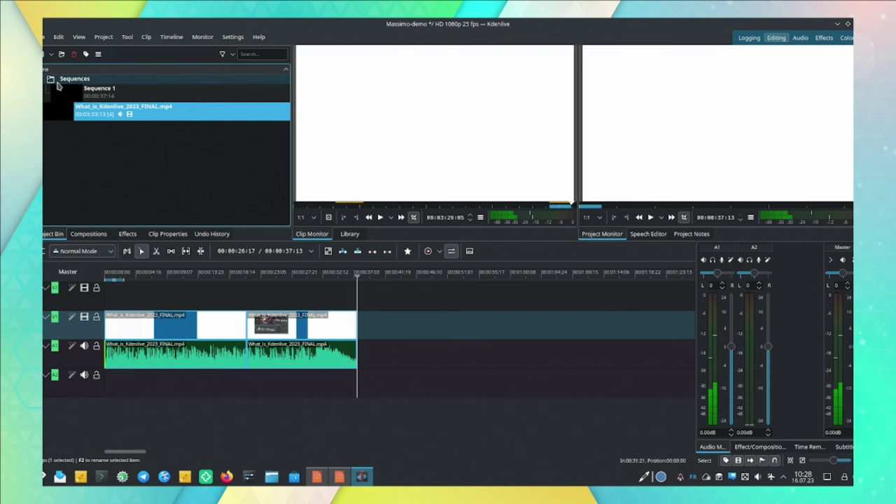
click(60, 80)
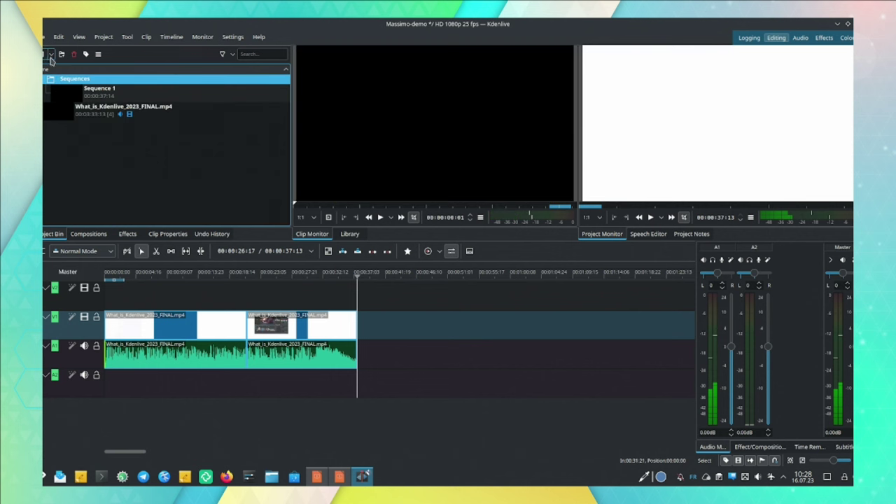
click(50, 56)
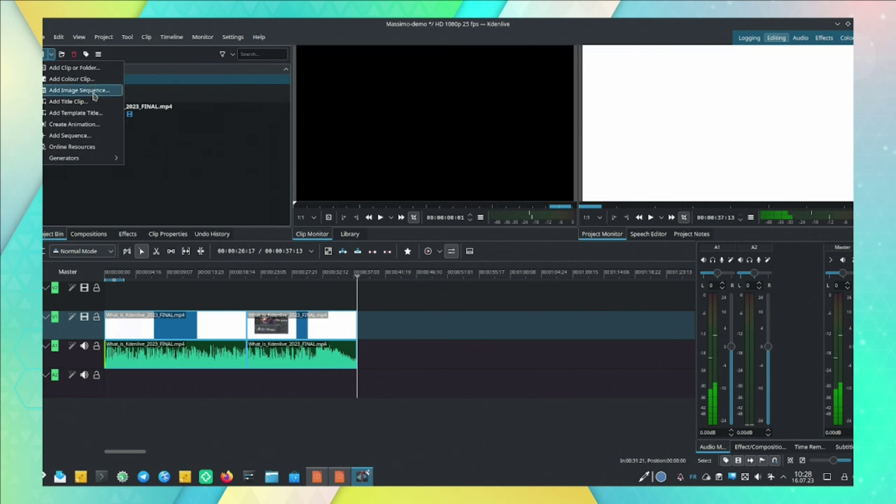
click(103, 135)
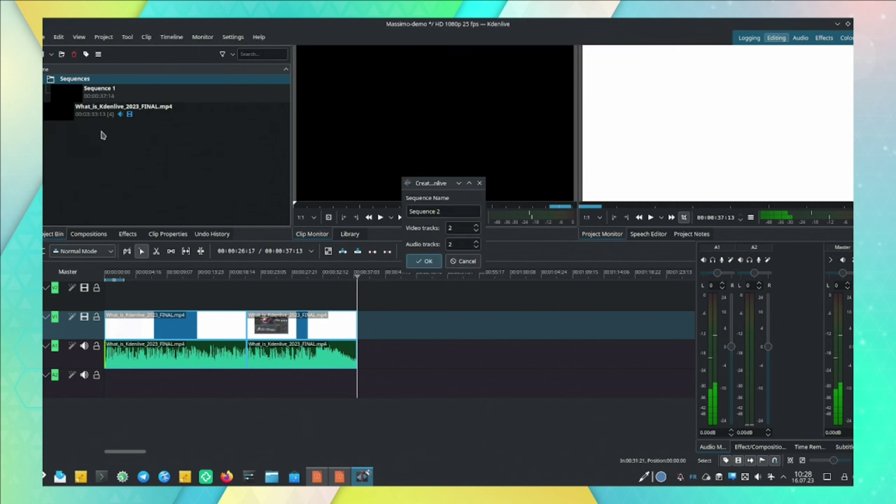
click(427, 261)
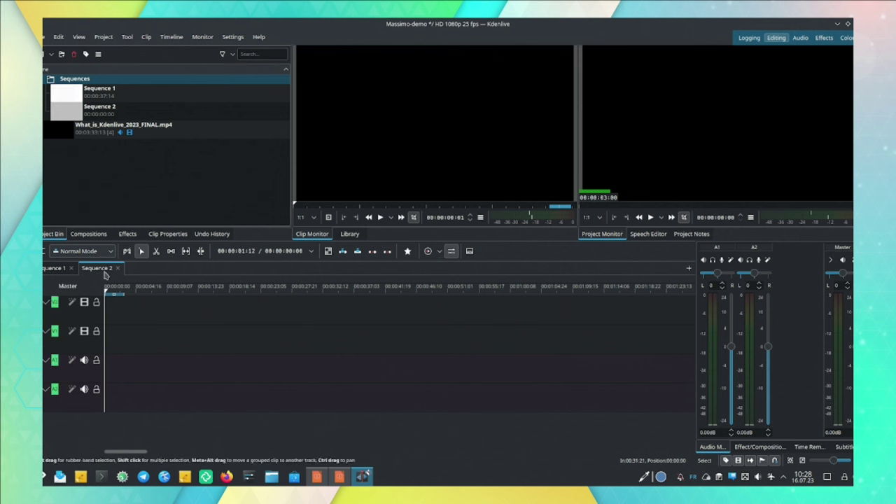
Review the Sequence 1 and Sequence 2 timelines, the source clip's properties and the preview of both sequences
click(61, 271)
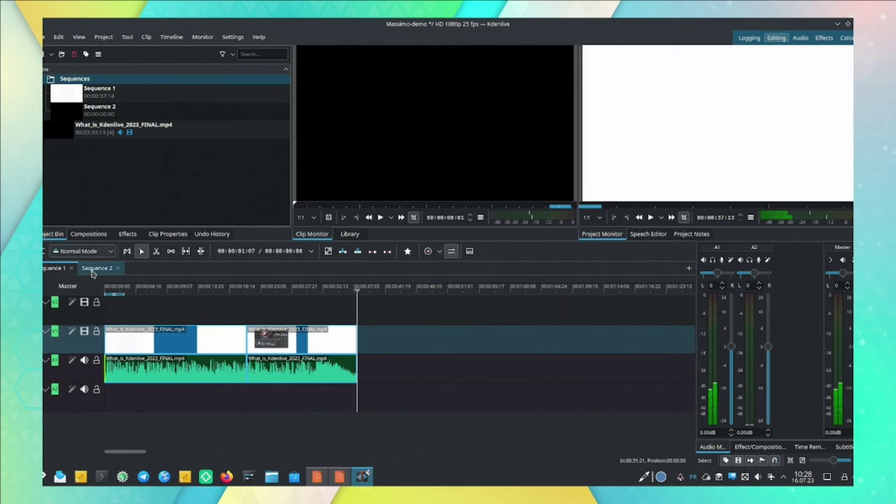
click(93, 271)
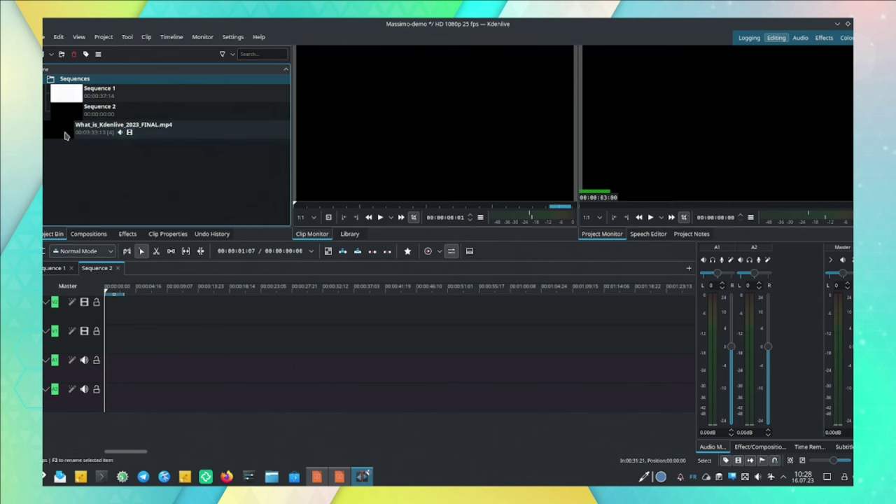
double_click(65, 135)
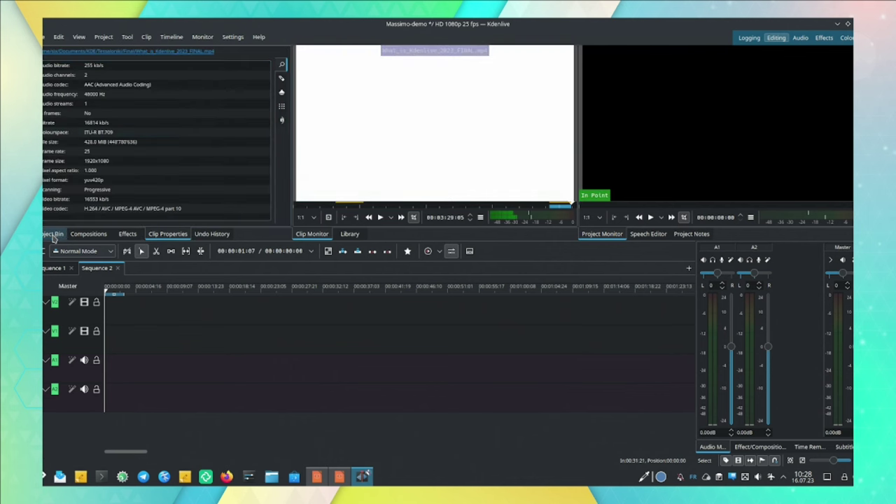
click(53, 235)
click(77, 113)
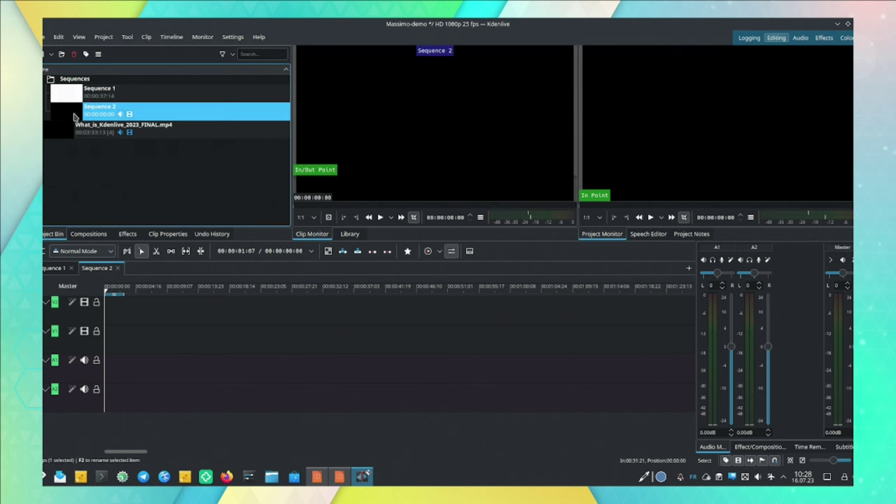
click(75, 94)
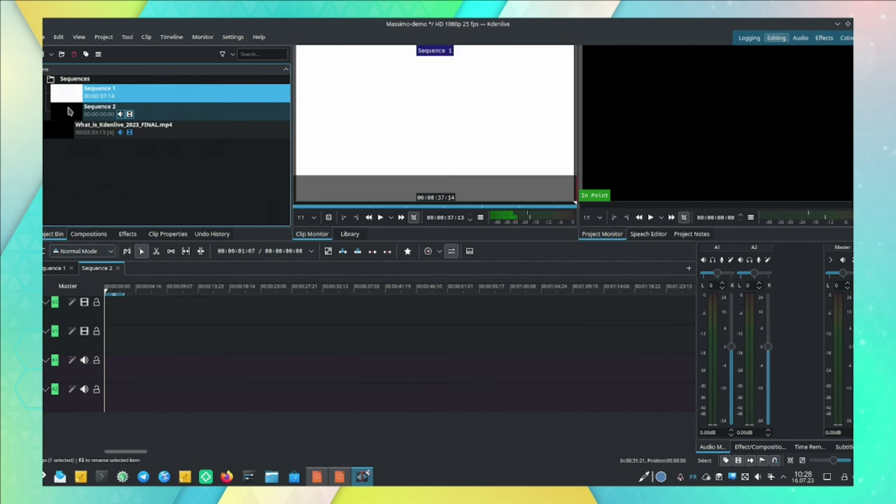
Load What_is_Kdenlive_2023_FINAL.mp4 for preview again and mark a new in point near its start, at about 00:00:00:19
click(70, 129)
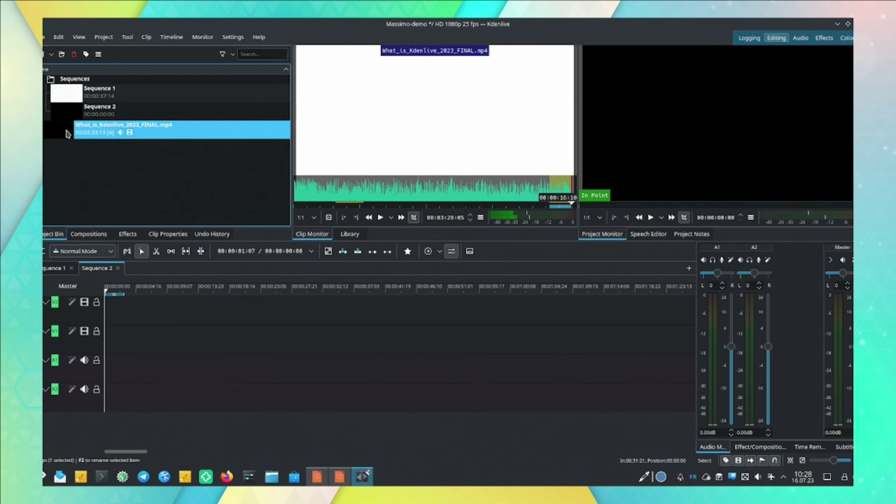
click(316, 204)
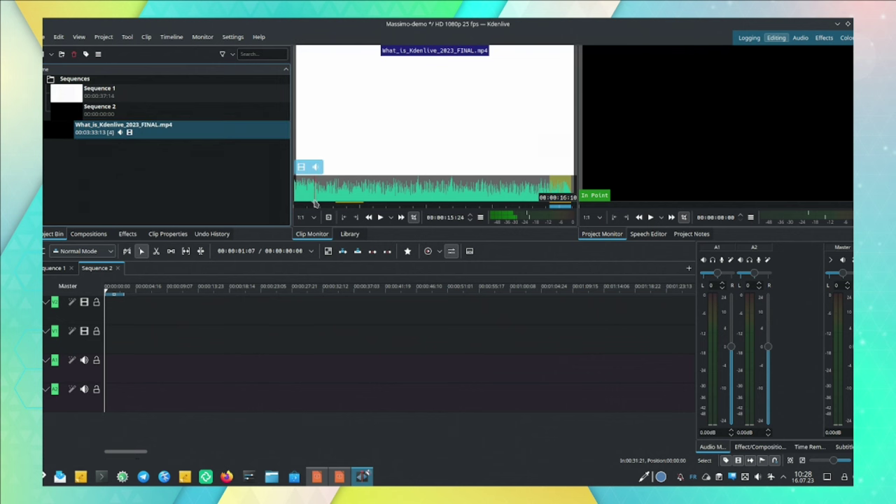
drag(305, 208, 289, 212)
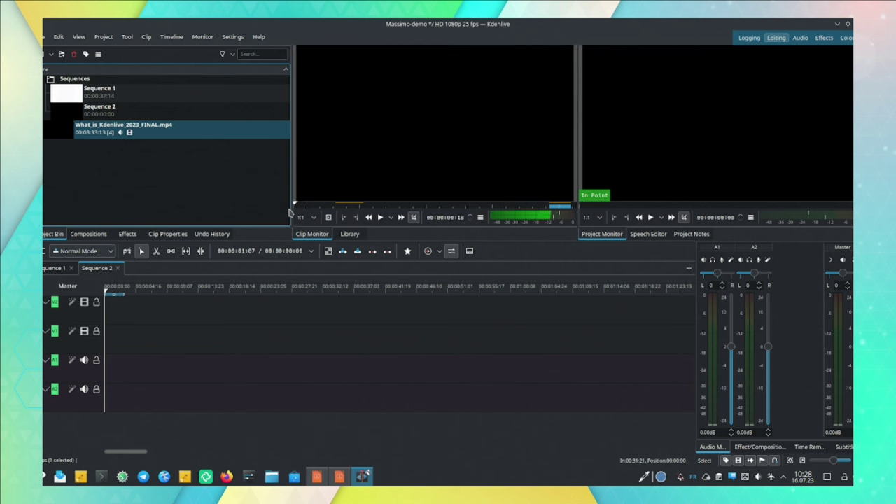
click(290, 213)
key(i)
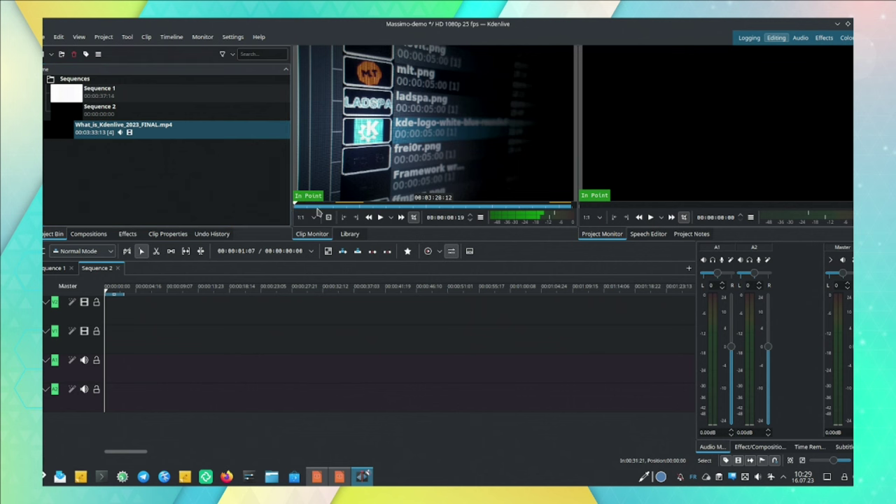
key(Left)
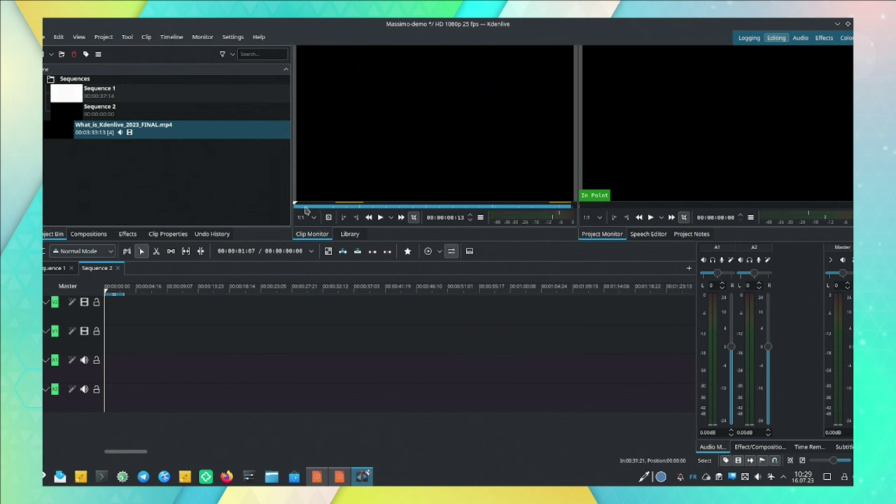
Mark the source clip's out point at 00:00:14:17 and insert the zone at the start of Sequence 2
drag(306, 210, 313, 213)
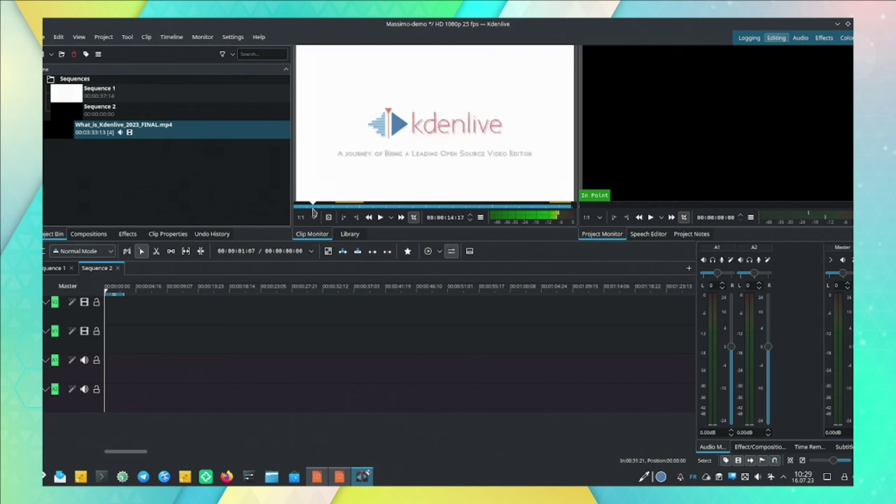
click(378, 209)
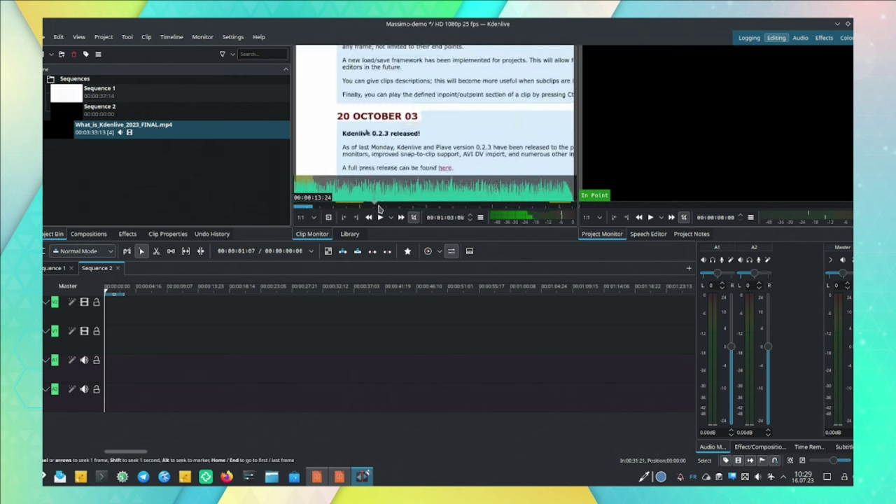
drag(378, 209, 476, 208)
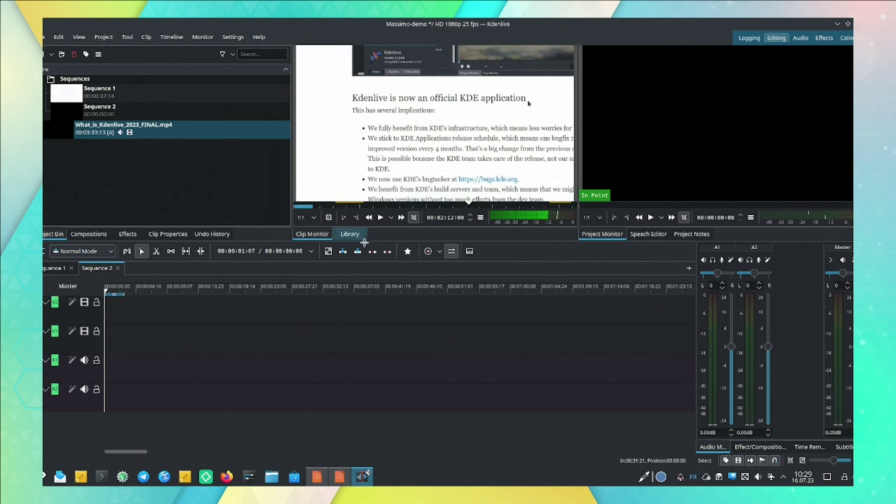
click(343, 252)
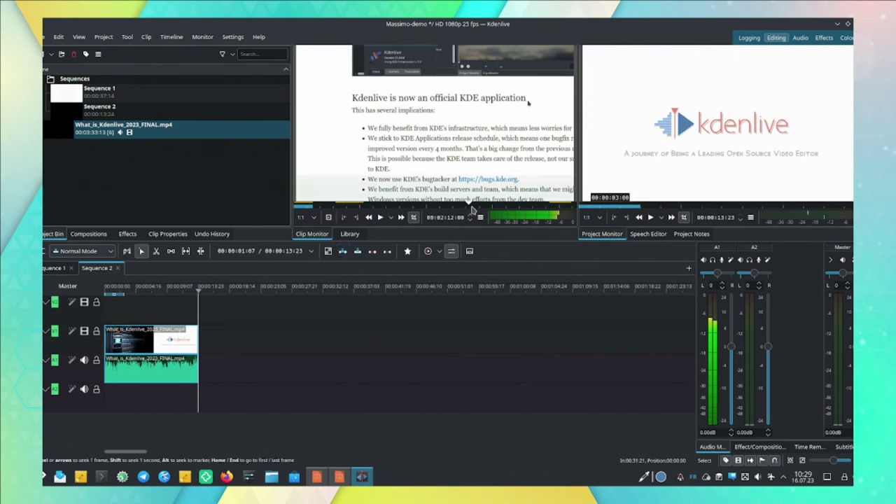
Mark a source zone from 00:02:13:04 to 00:02:22:24 and insert it directly after the first clip in Sequence 2
drag(469, 209, 470, 210)
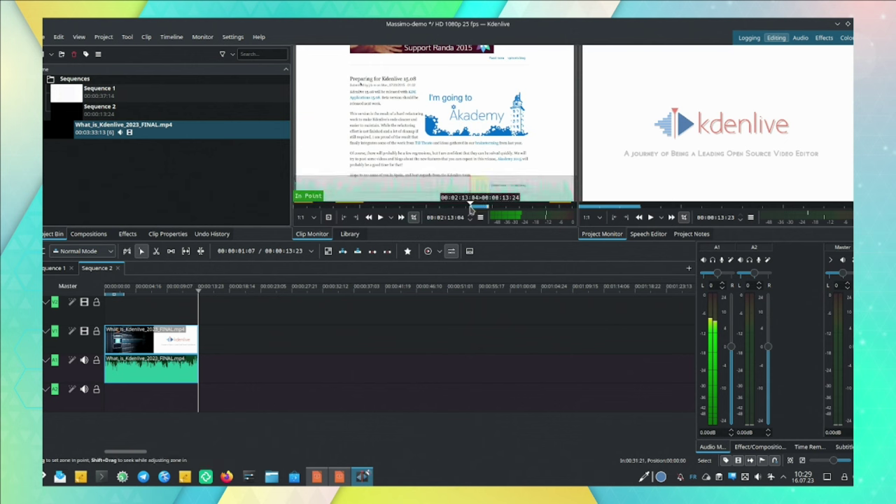
key(l)
key(l)
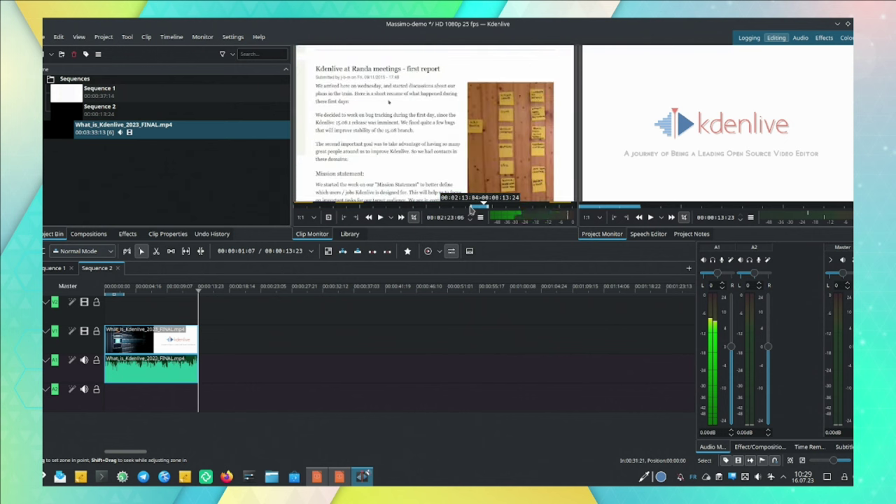
key(space)
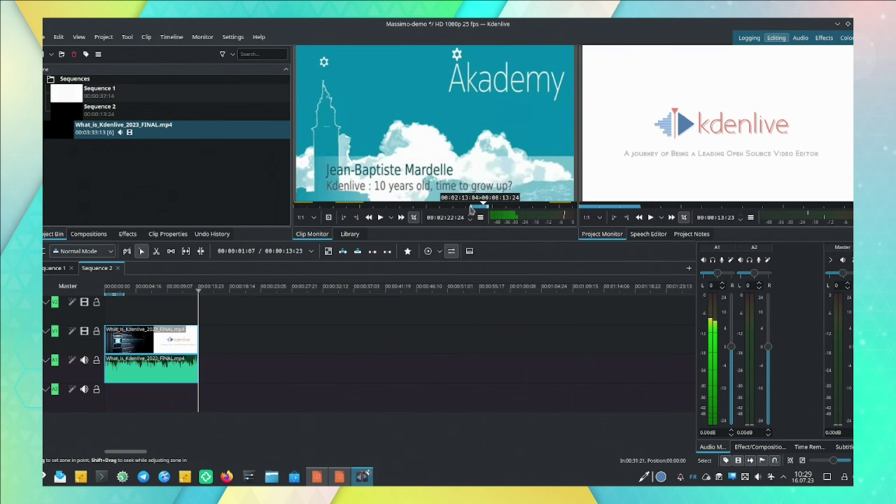
key(o)
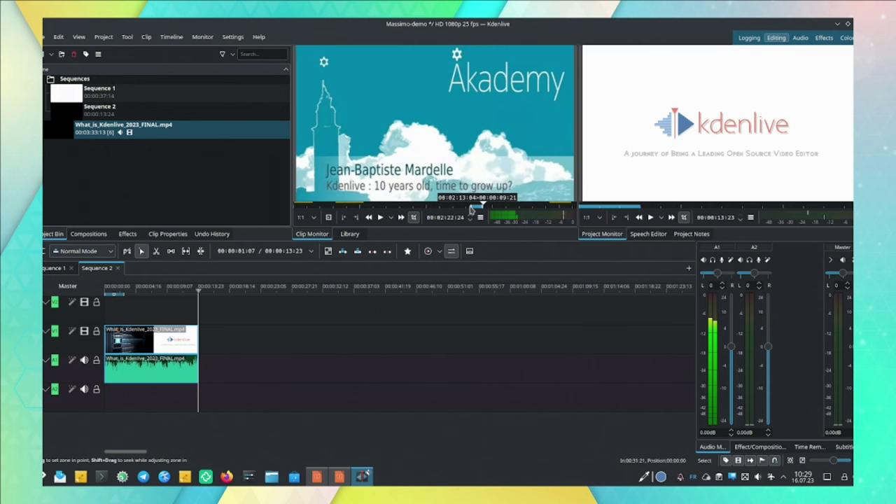
click(343, 256)
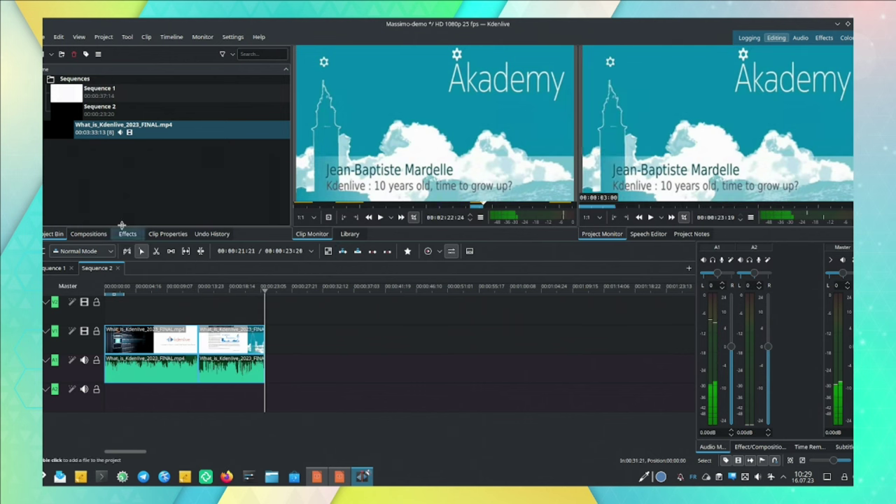
Preview Sequence 1 and Sequence 2 from the project bin, scrubbing through the beginning of each
click(70, 96)
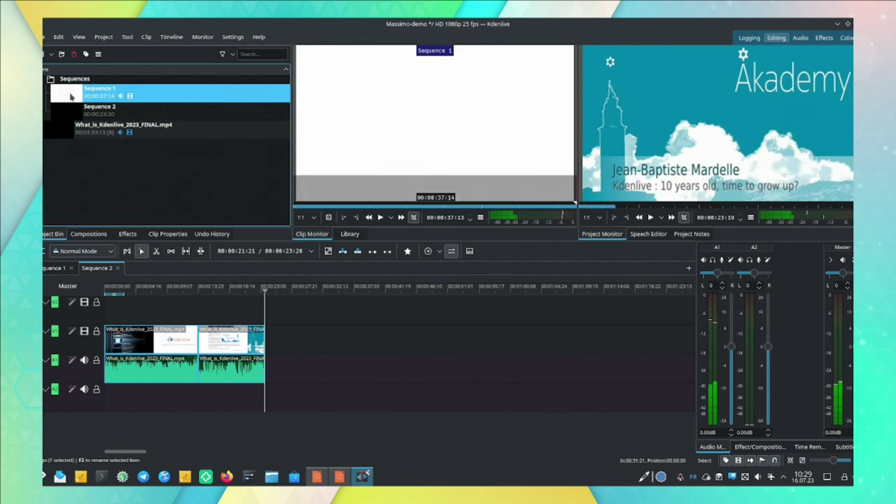
drag(317, 205, 345, 203)
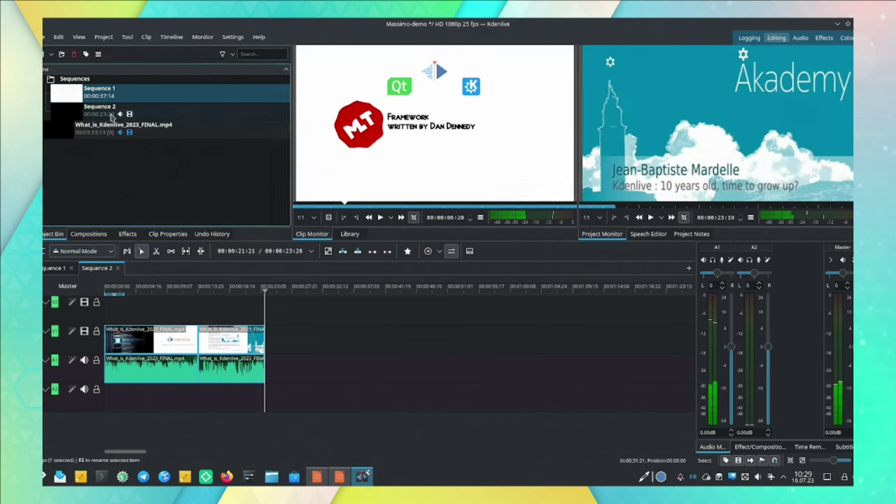
click(79, 114)
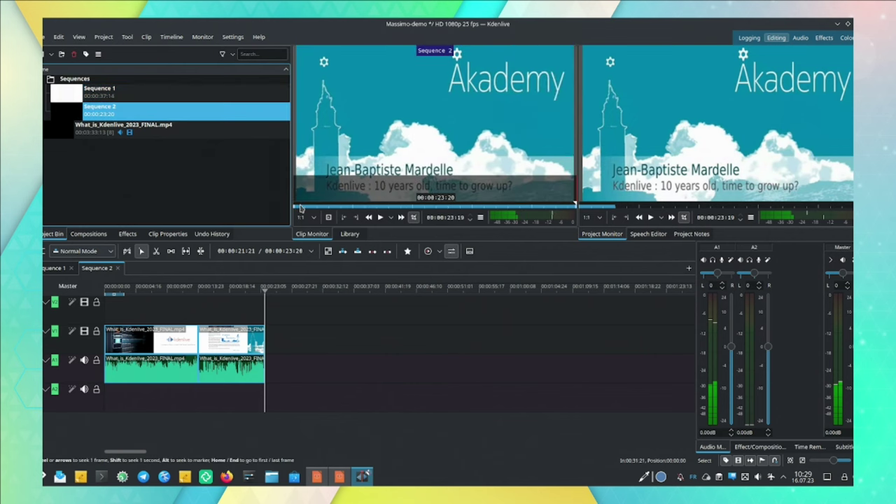
drag(314, 211, 175, 203)
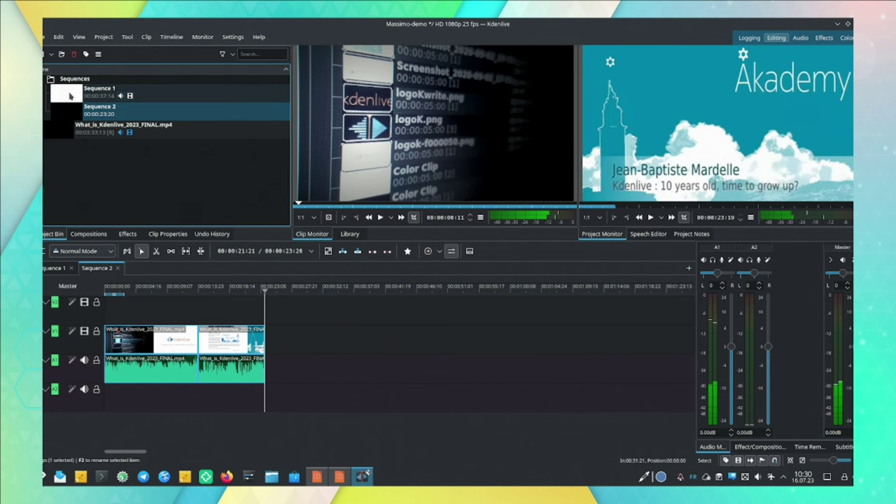
Nest Sequence 1 directly after the second clip in Sequence 2 and scrub through the nested part
drag(69, 96, 265, 347)
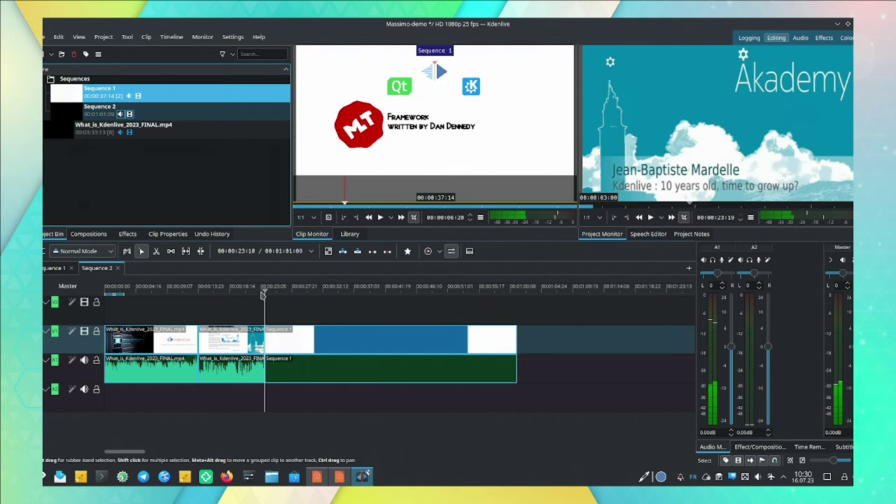
drag(258, 294, 440, 310)
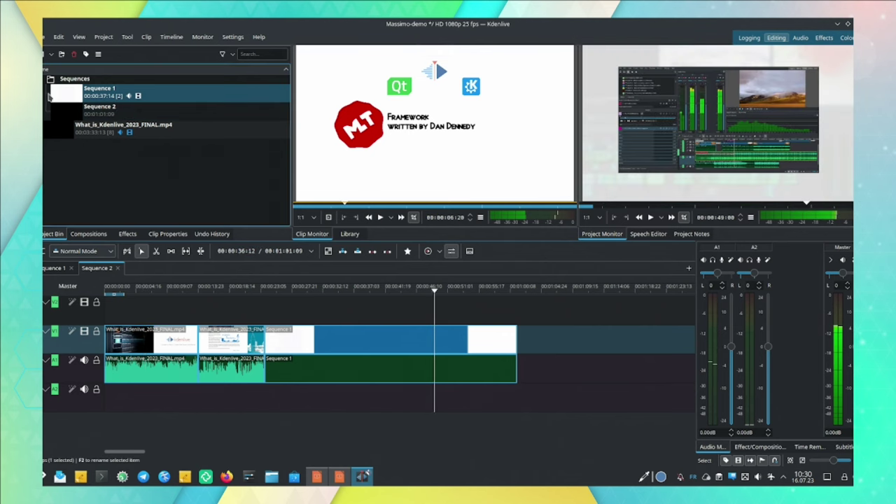
Create a new sequence named Sequence 3 with 2 video tracks and 2 audio tracks in the Sequences folder
click(53, 80)
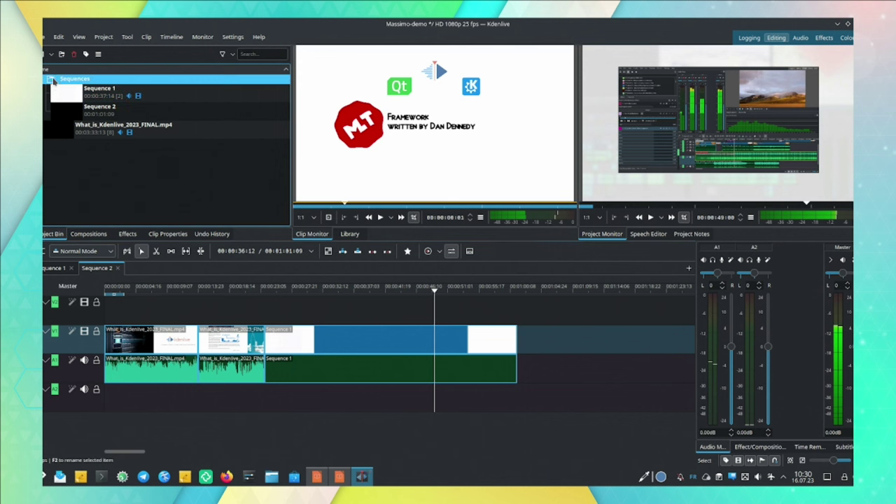
click(50, 54)
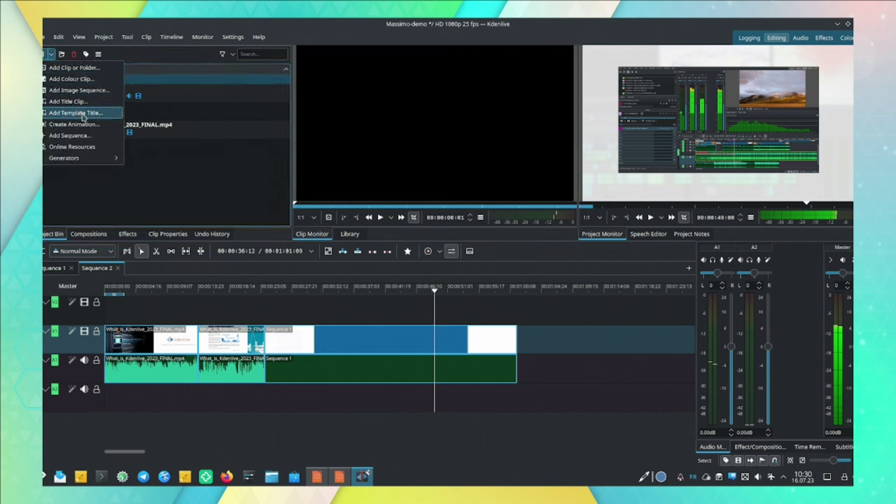
click(94, 137)
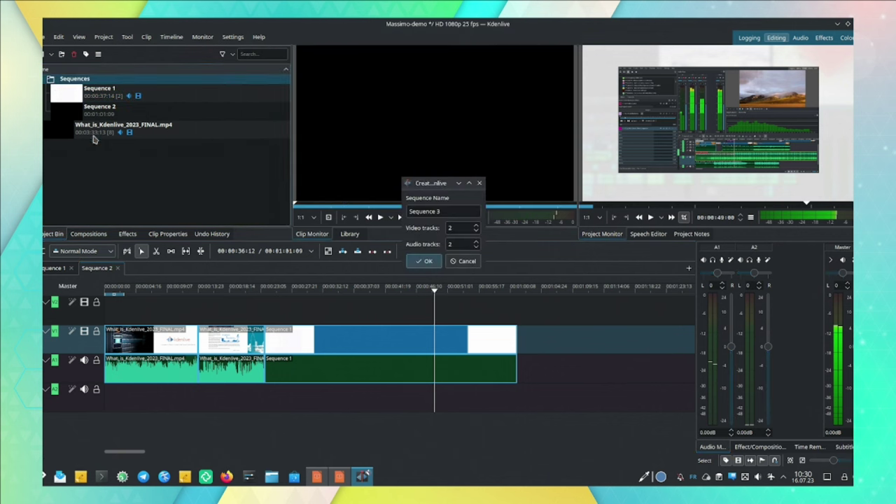
click(423, 261)
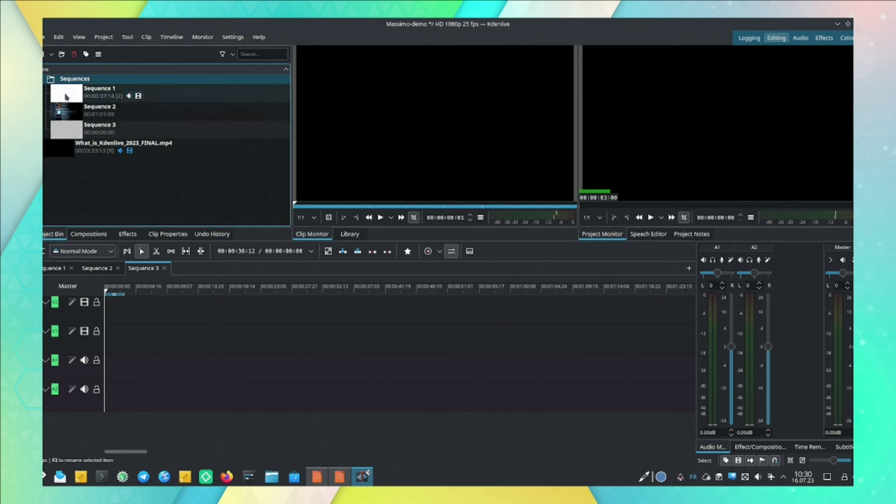
Place Sequence 1 on V1 at the start of Sequence 3 and insert Sequence 2 directly after it
drag(100, 91, 112, 368)
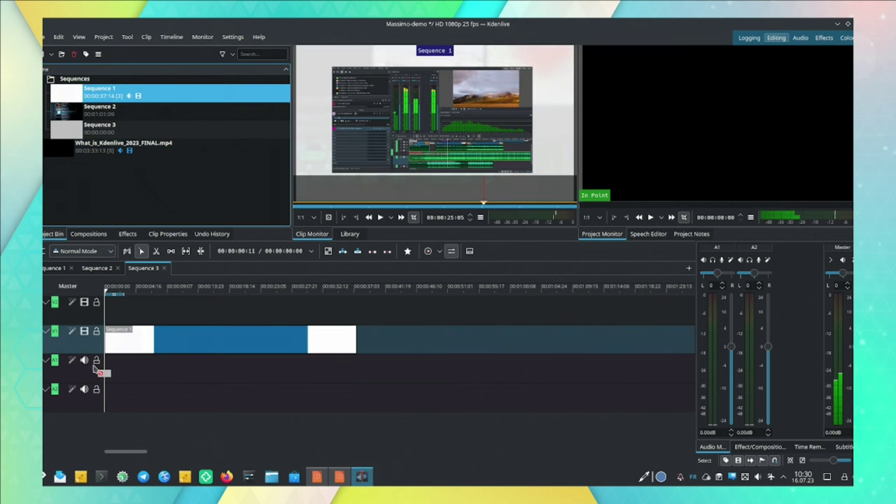
drag(98, 371, 124, 362)
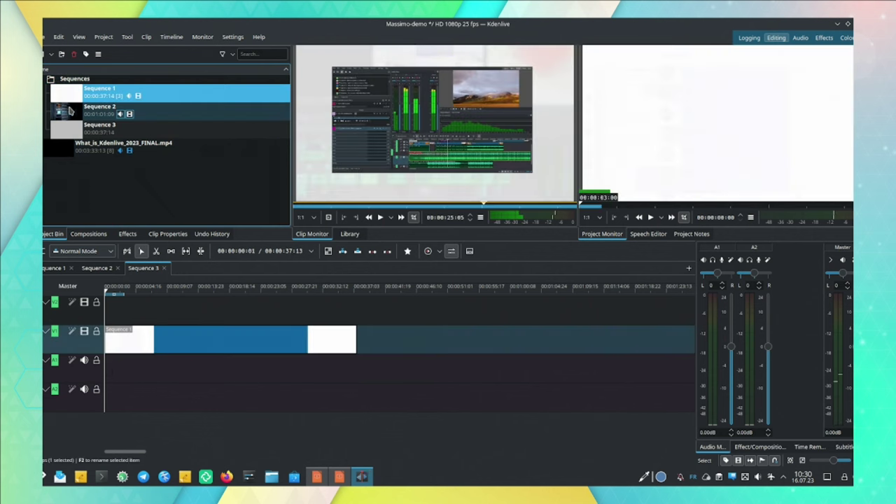
drag(69, 112, 330, 366)
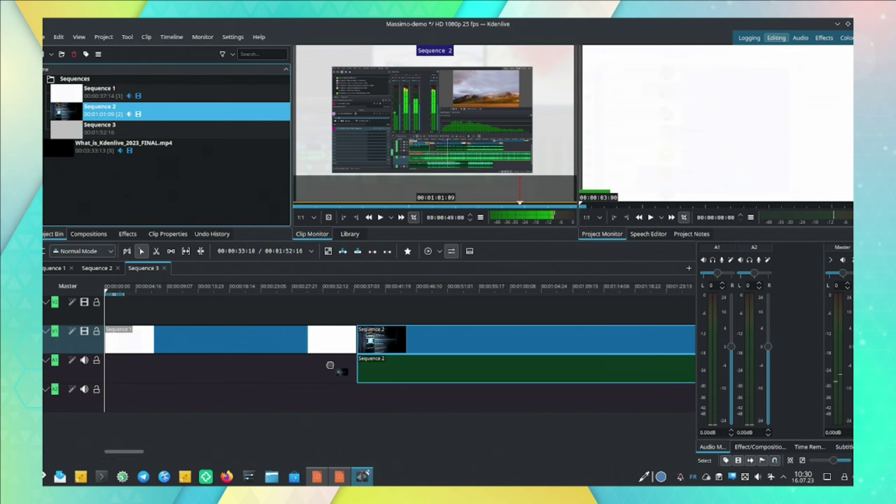
Replace the video-only Sequence 1 clip in Sequence 3 with its video and audio, and scrub through both nested sequences
click(313, 340)
key(Delete)
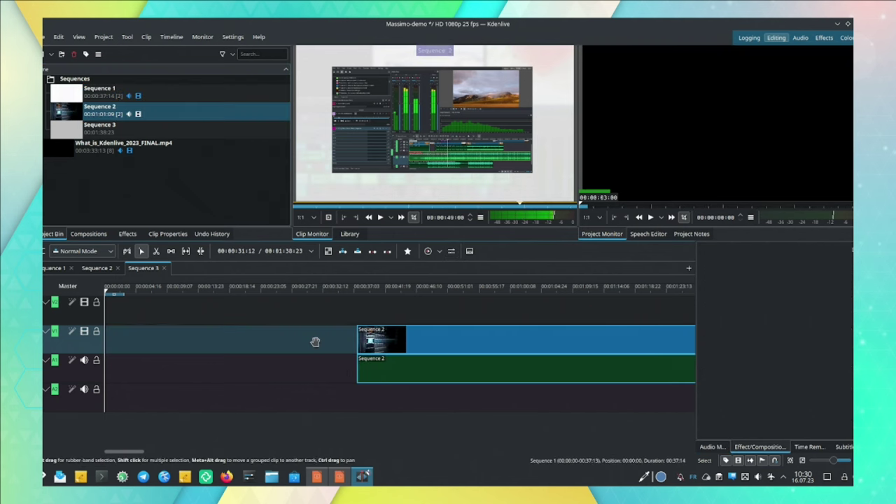
click(62, 96)
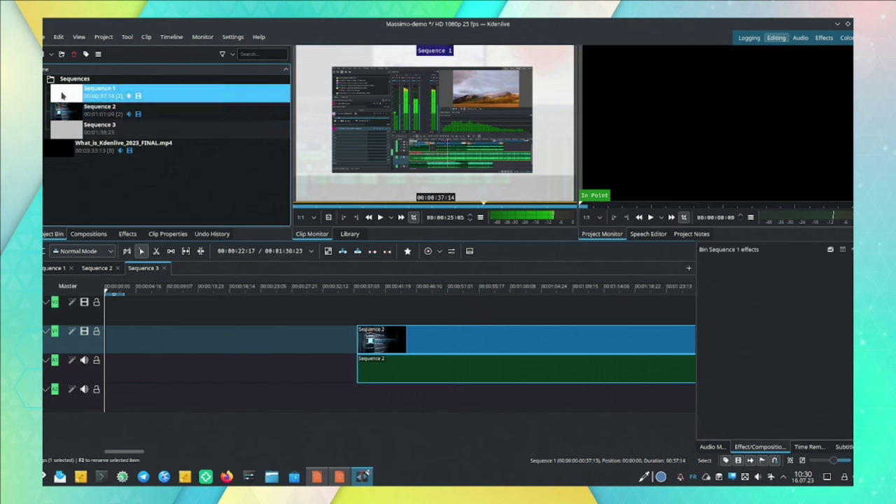
drag(61, 96, 112, 343)
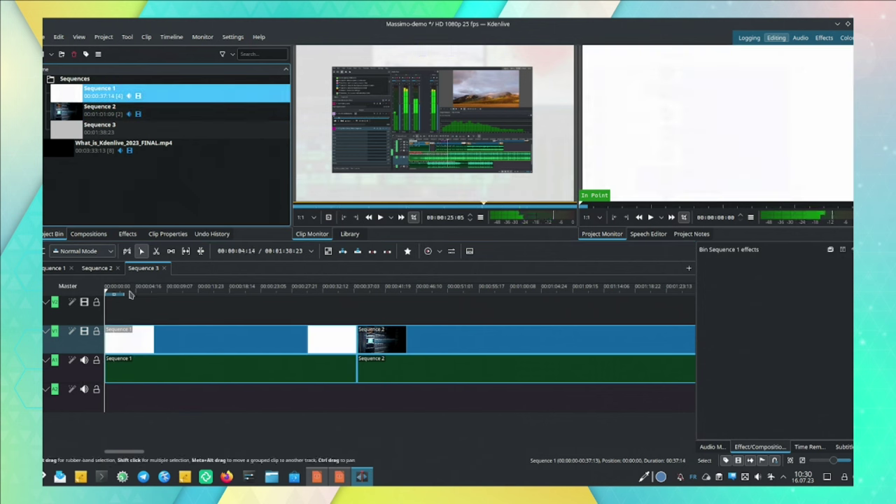
drag(129, 294, 498, 315)
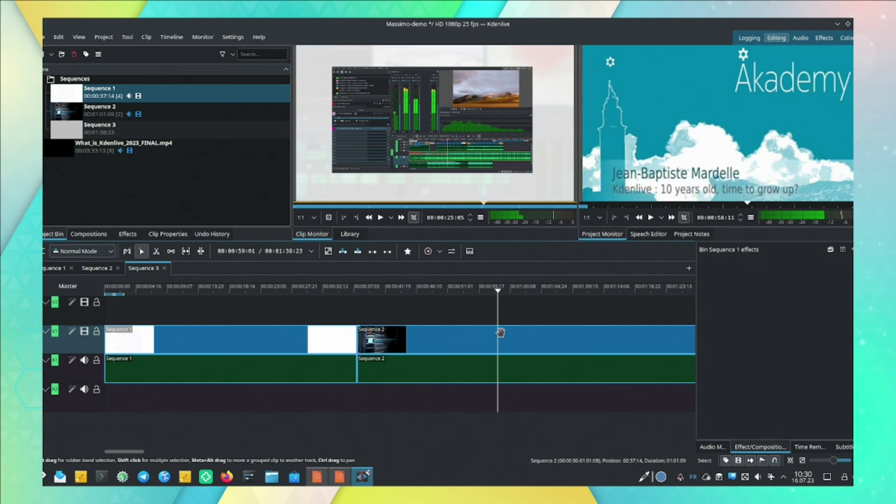
Split the Sequence 2 clip at 00:00:58:11 and try moving its first part to the outer video and audio tracks
key(shift+r)
drag(469, 335, 462, 308)
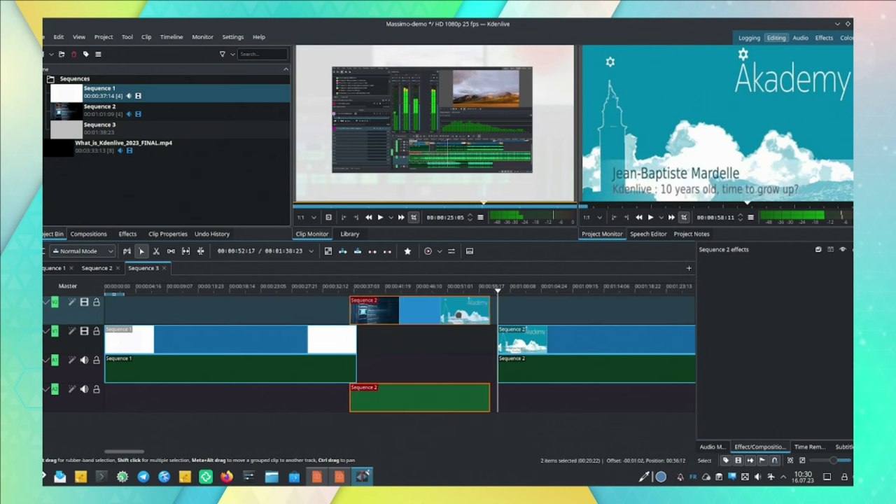
Open the nested Sequence 1 for editing and revert the undo history to the last clip insertion, before the cut
double_click(314, 341)
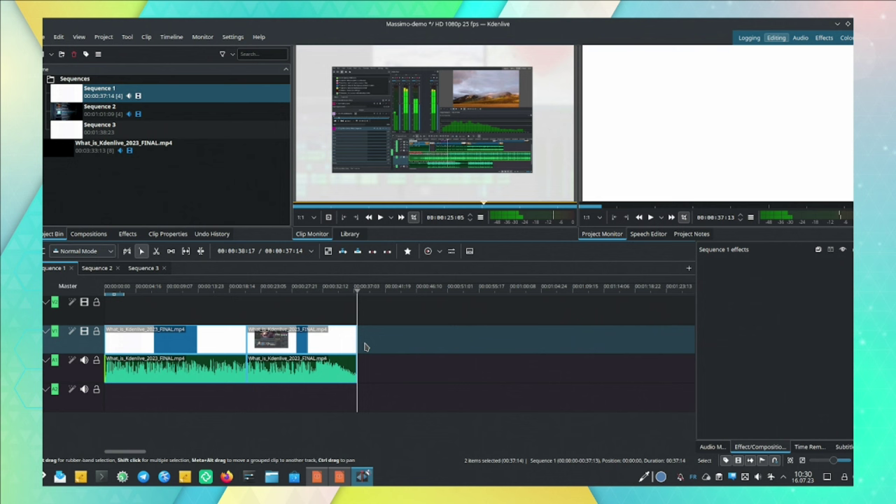
click(205, 235)
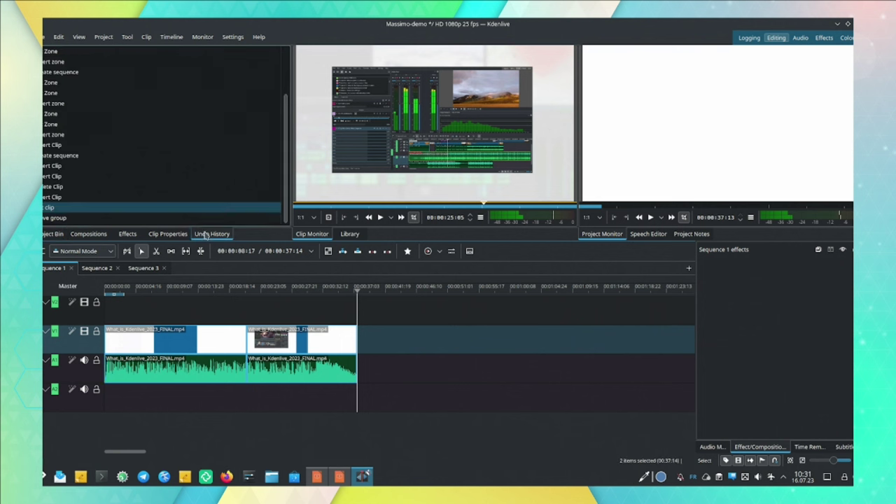
click(63, 199)
click(57, 187)
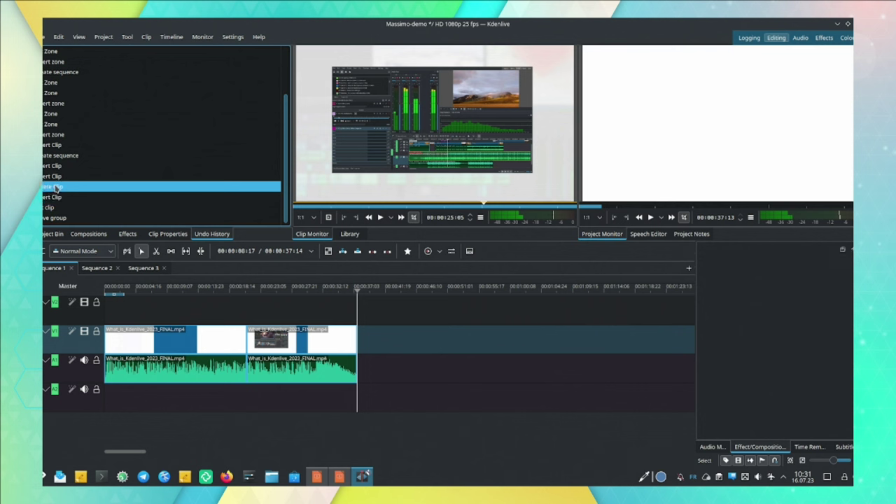
click(55, 199)
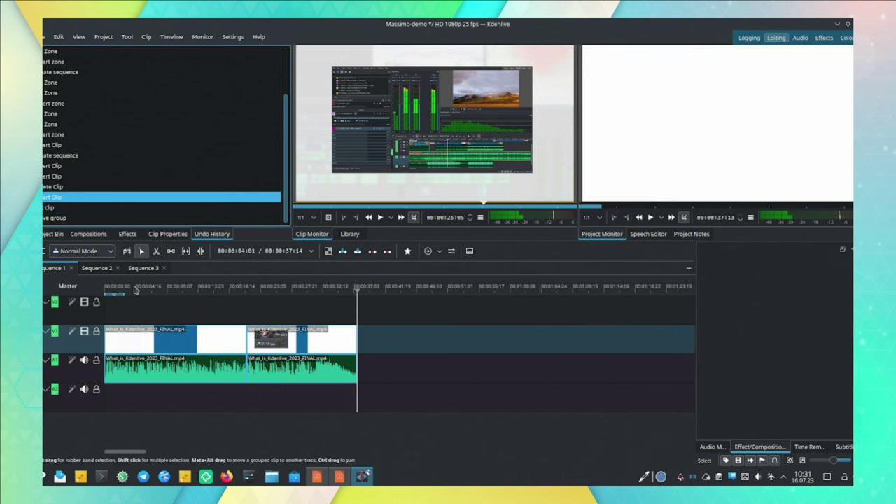
Move Sequence 1's second clip 00:00:14:10 later, extend the first clip to 00:00:35:14 to close the gap, and preview the result
drag(288, 343, 386, 350)
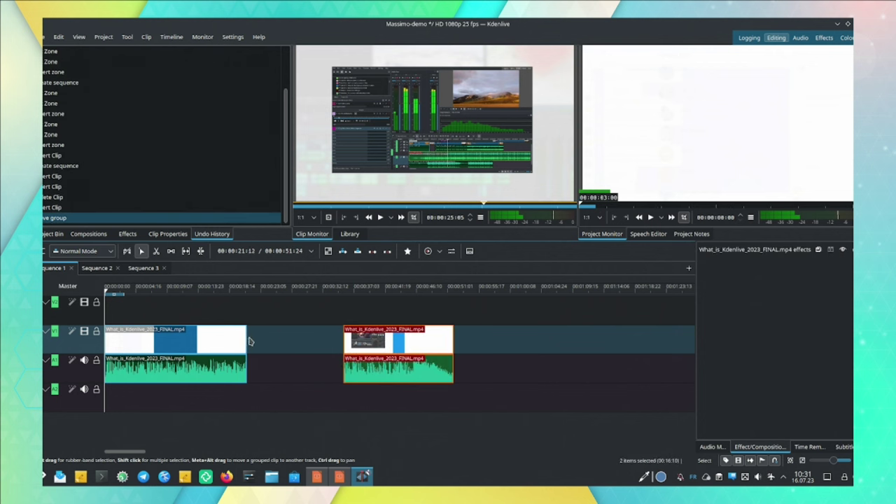
drag(245, 338, 343, 342)
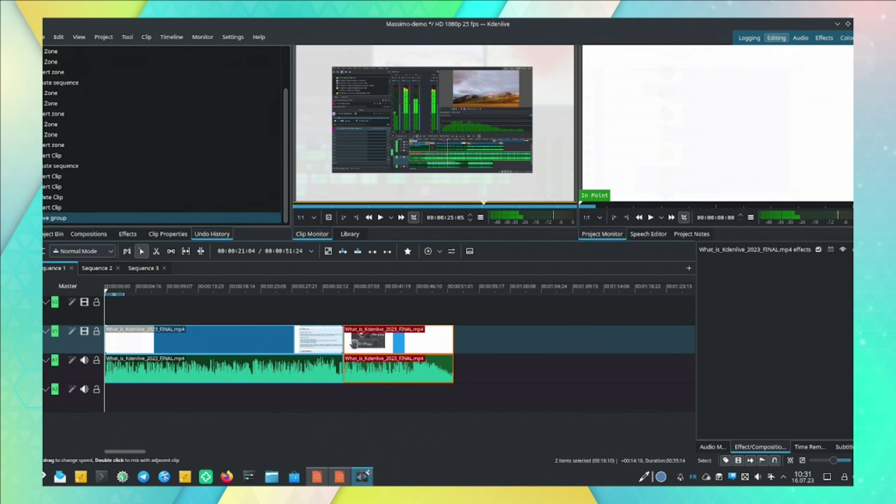
click(263, 296)
drag(263, 298, 397, 301)
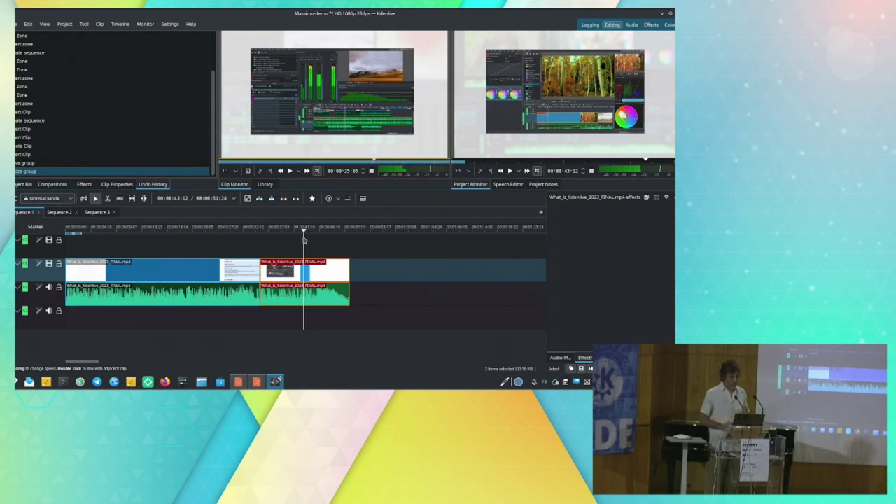
Create a new sequence named Sequence 4 with 2 video tracks and 2 audio tracks
click(24, 185)
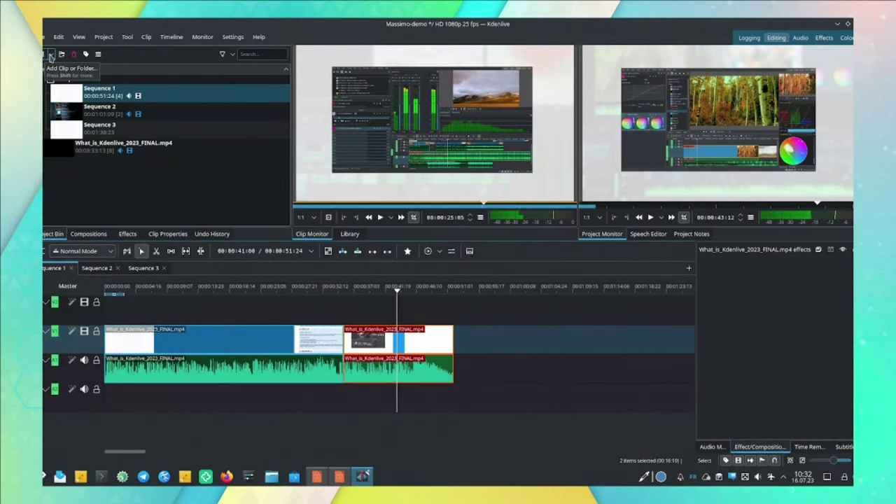
click(50, 55)
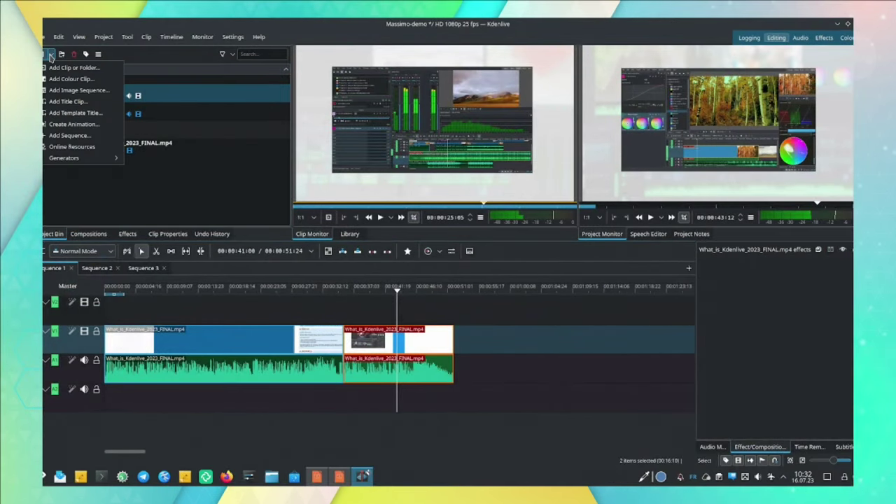
click(101, 137)
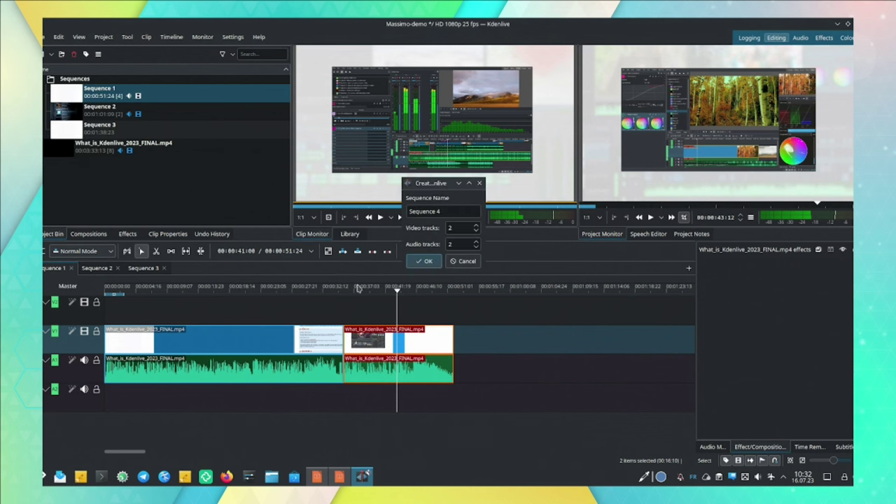
click(420, 262)
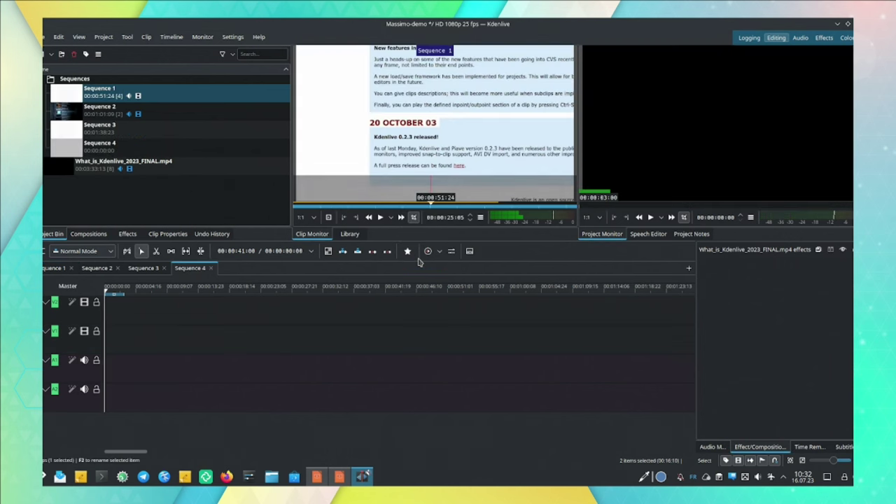
Mark a zone of What_is_Kdenlive_2023_FINAL.mp4 from 00:00:24:04 to 00:00:27:10 and insert it at the start of Sequence 4
click(76, 168)
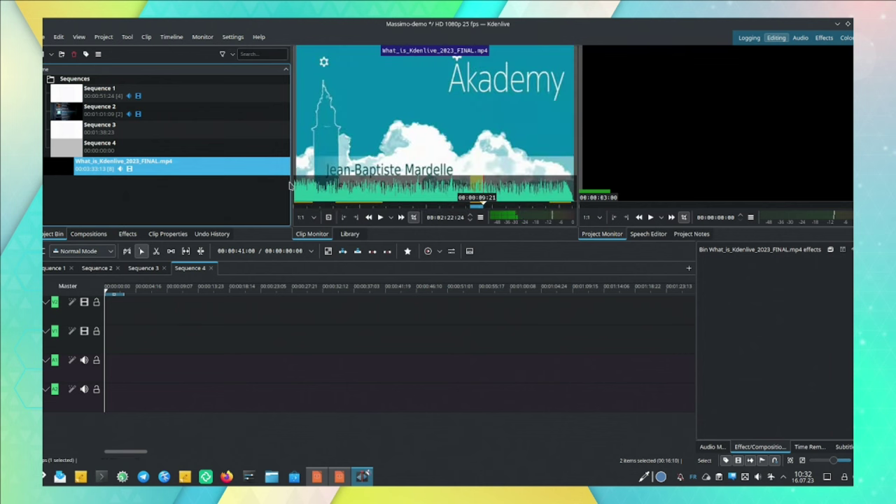
click(320, 209)
key(space)
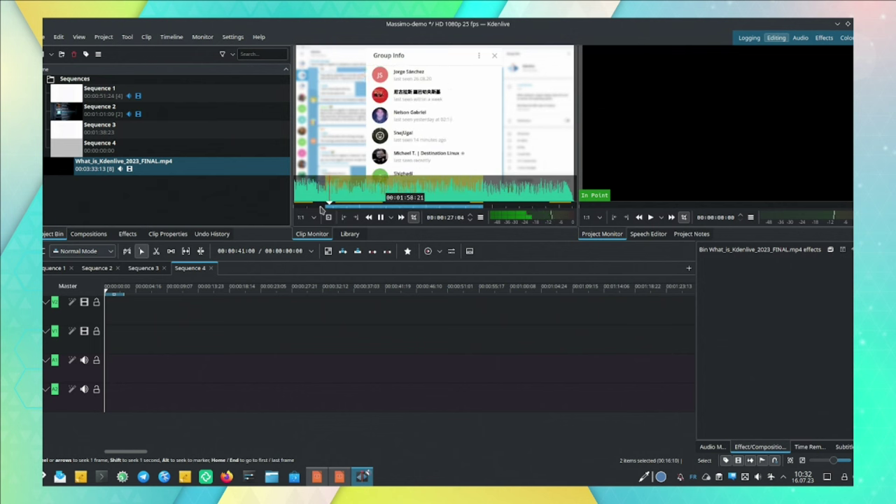
key(space)
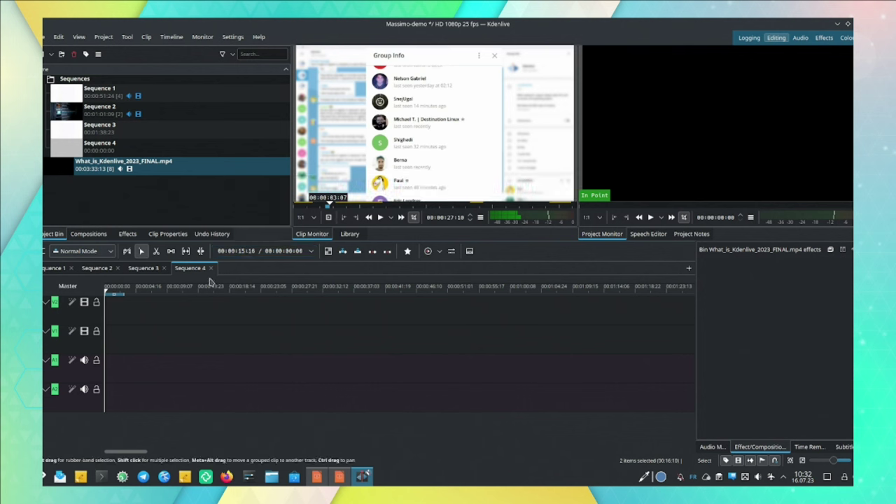
click(343, 251)
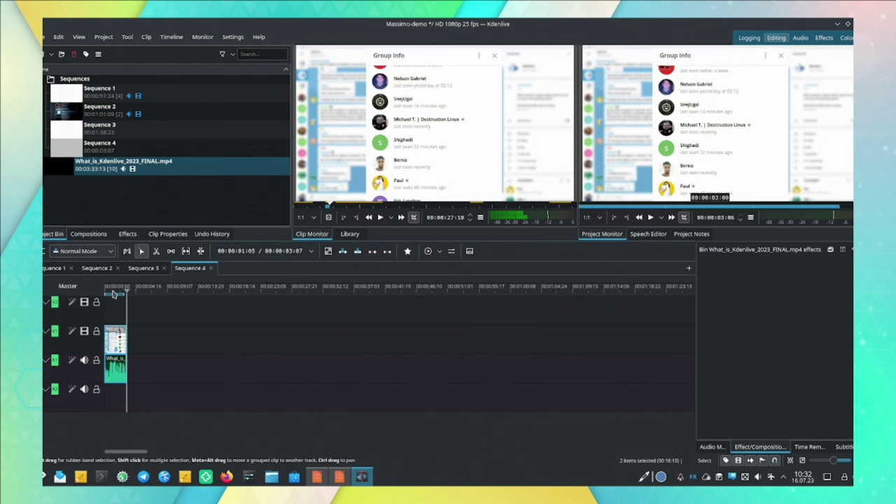
Set the timeline zone's in point to the start of Sequence 4 so that the zone covers the inserted clip
scroll(116, 348, up, 4)
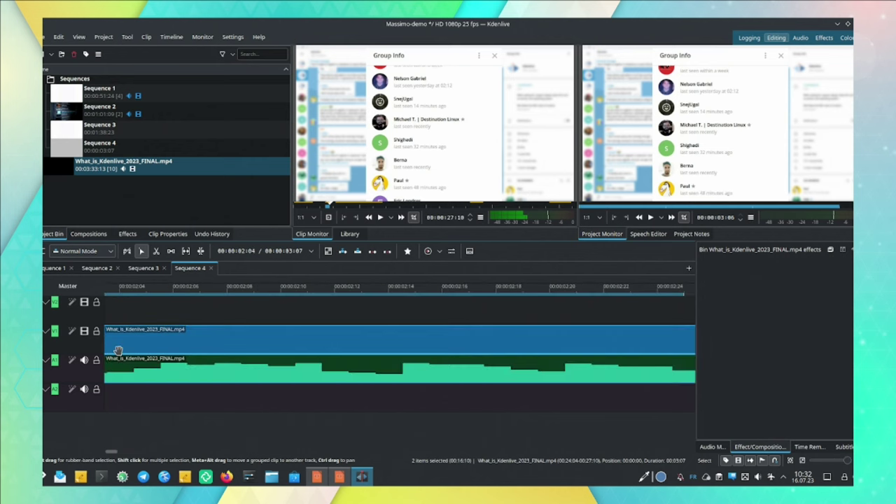
scroll(116, 348, down, 2)
key(Home)
scroll(123, 294, down, 5)
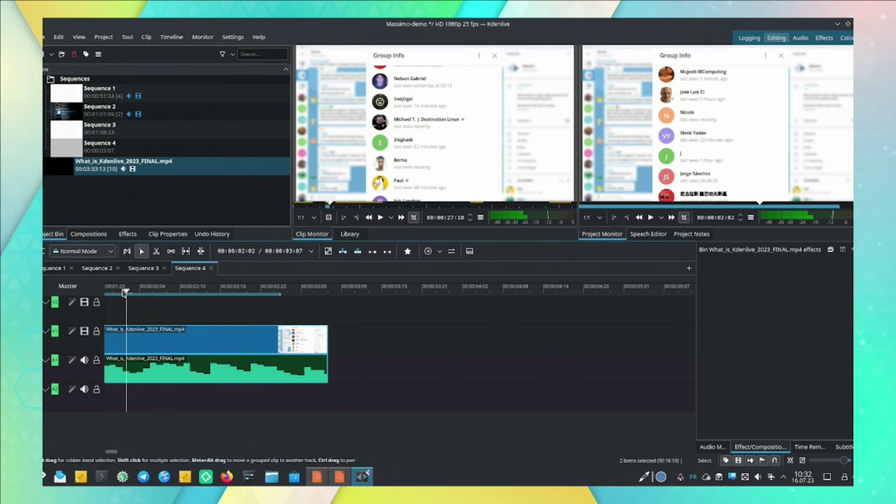
drag(582, 308, 609, 313)
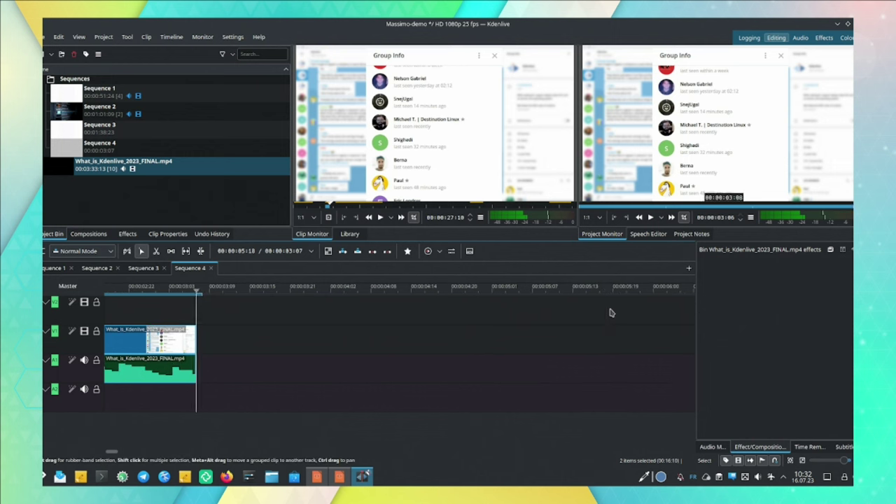
key(i)
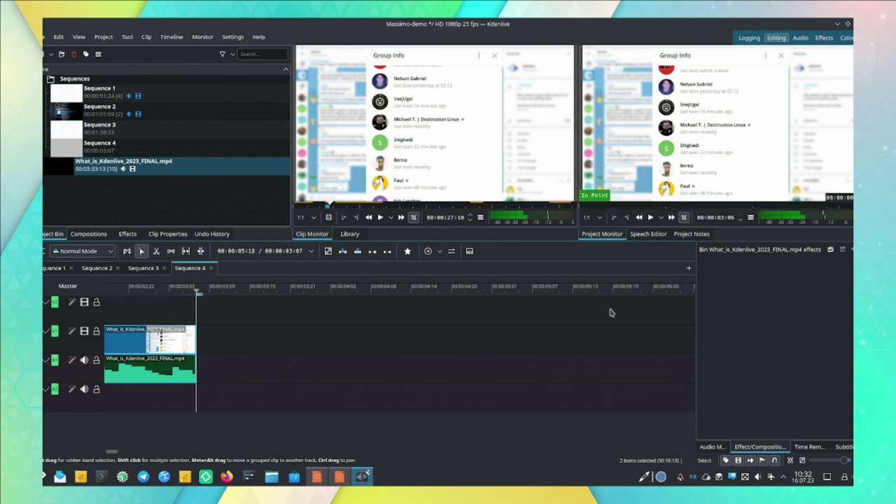
key(Left)
key(Left)
key(Left)
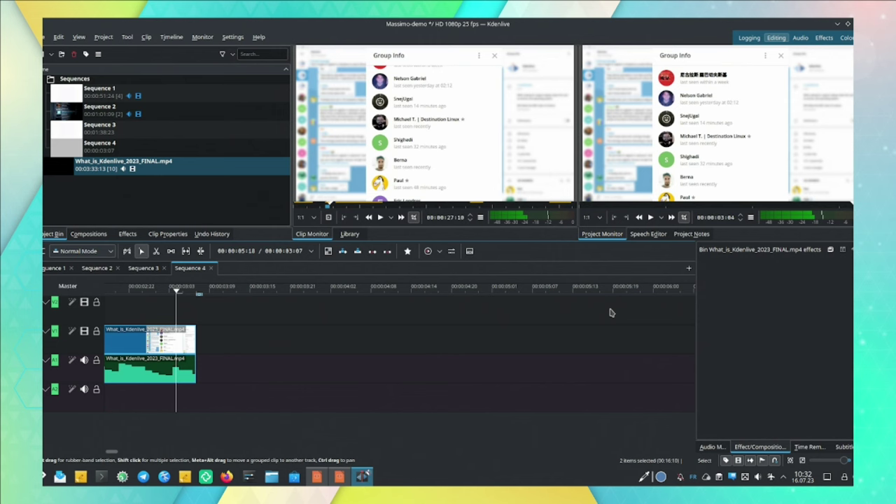
key(Home)
key(i)
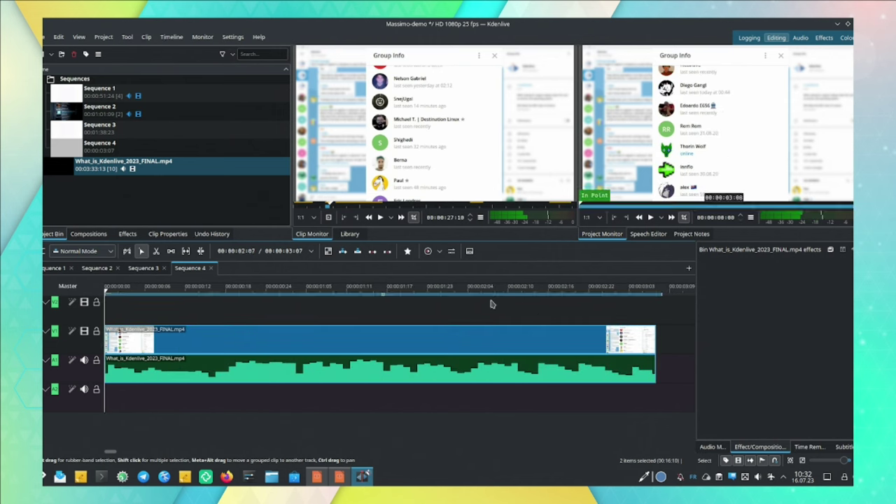
Show Sequence 4's subtitle track and generate automatic subtitles for the timeline zone on all tracks, using the vosk-model-small-en-us-0.15 model
click(467, 251)
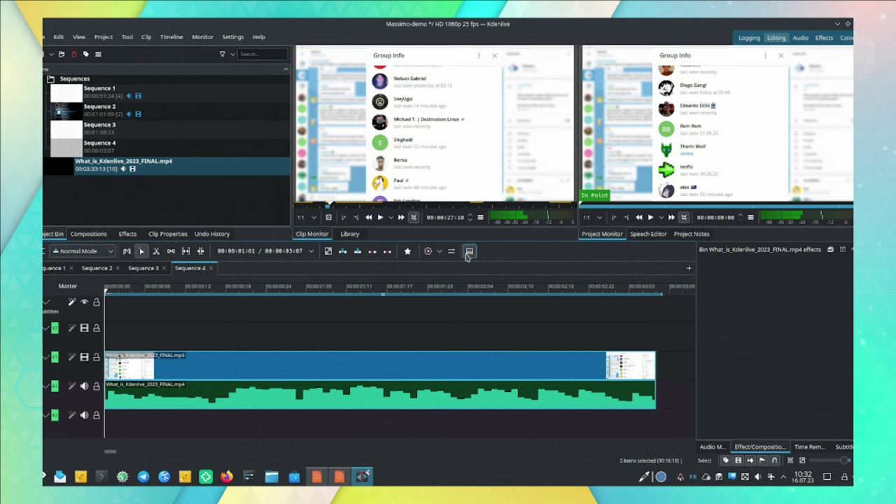
click(71, 303)
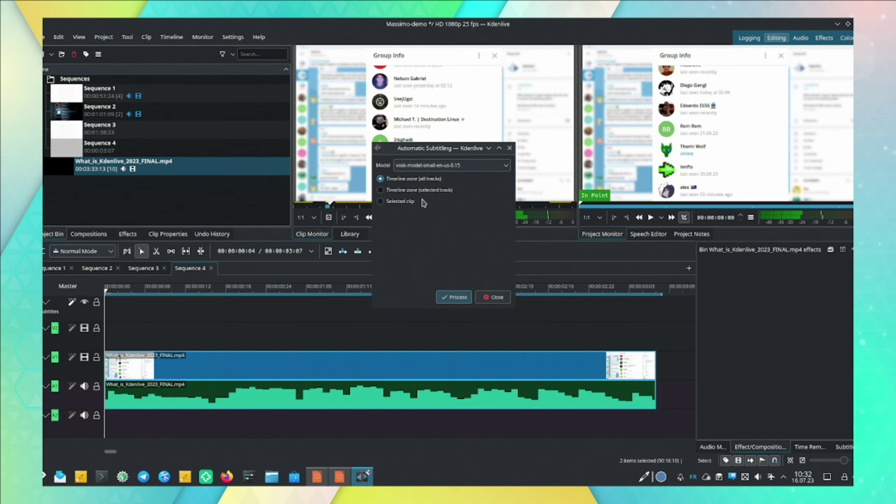
click(453, 168)
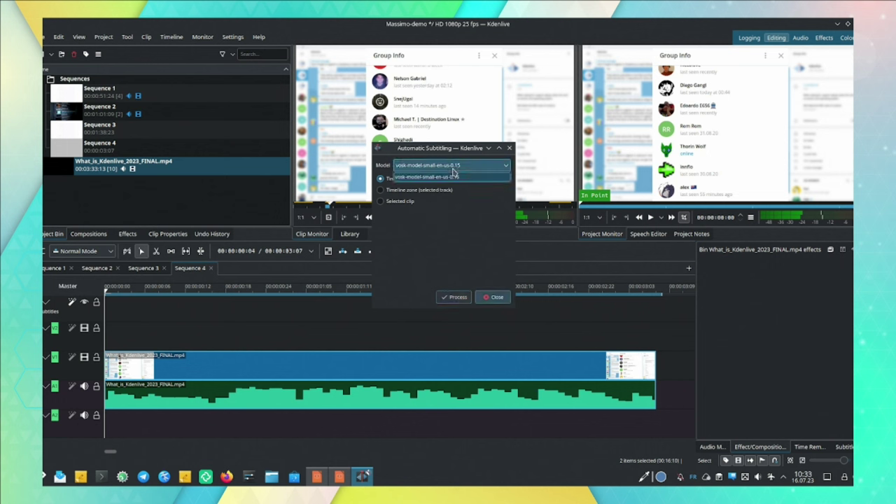
click(453, 172)
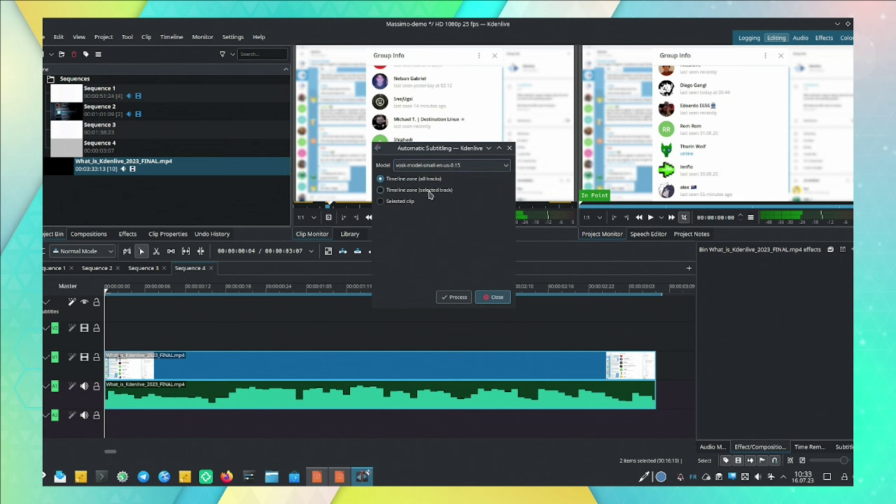
click(456, 297)
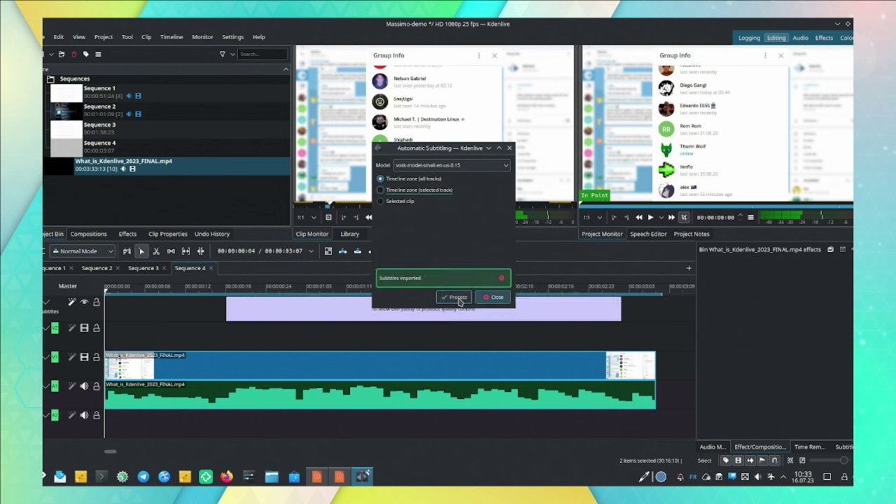
click(504, 297)
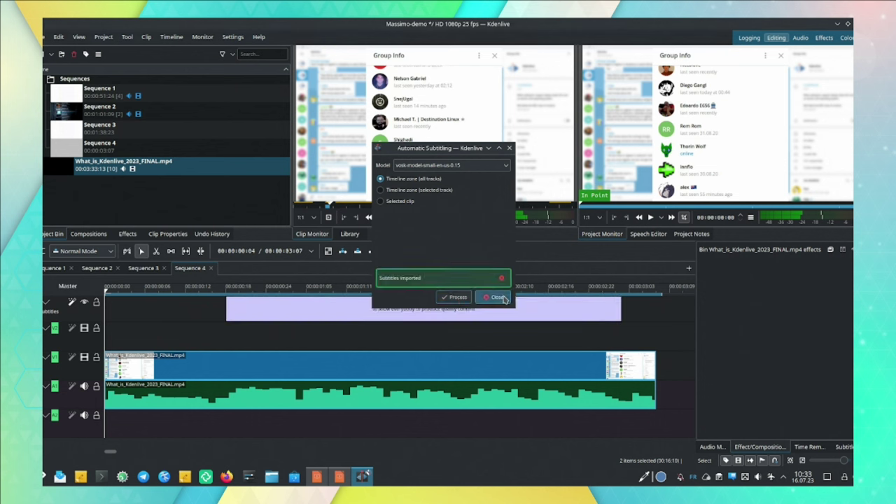
Play back the generated subtitle and retime it, trimming its start to 00:00:01:00 and moving the whole block to start at 00:00:00:07
click(226, 293)
key(space)
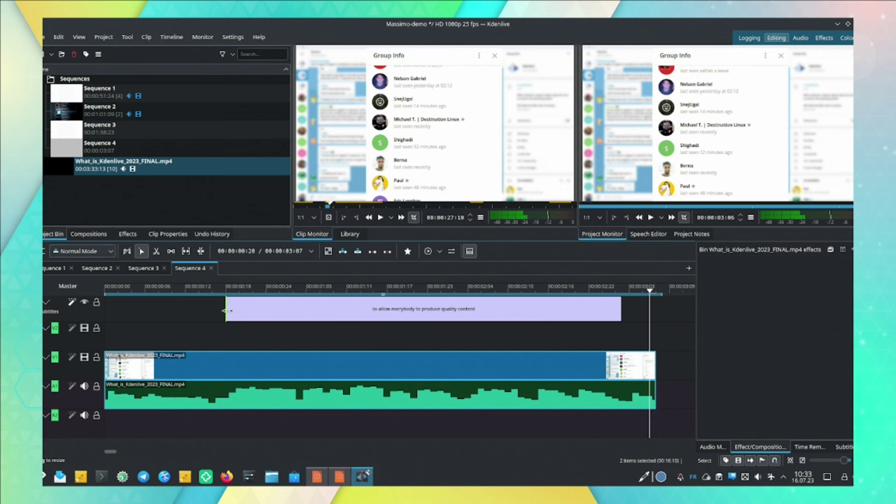
drag(225, 310, 273, 310)
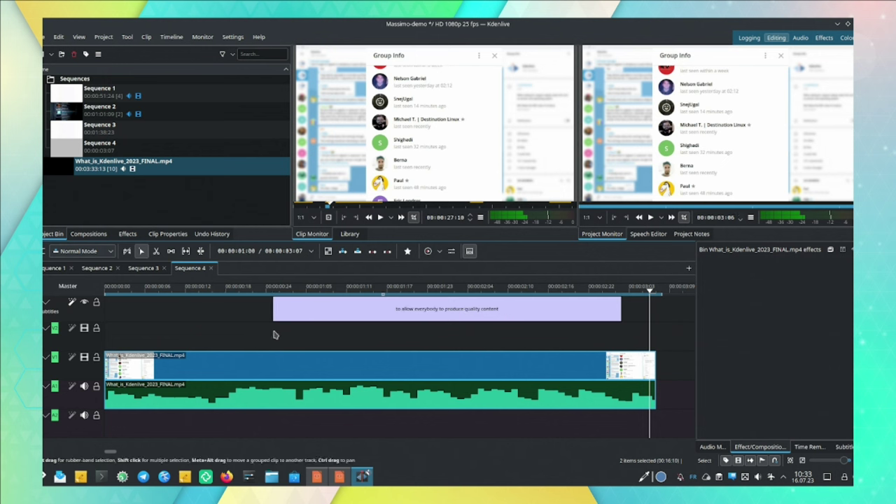
drag(356, 318, 234, 317)
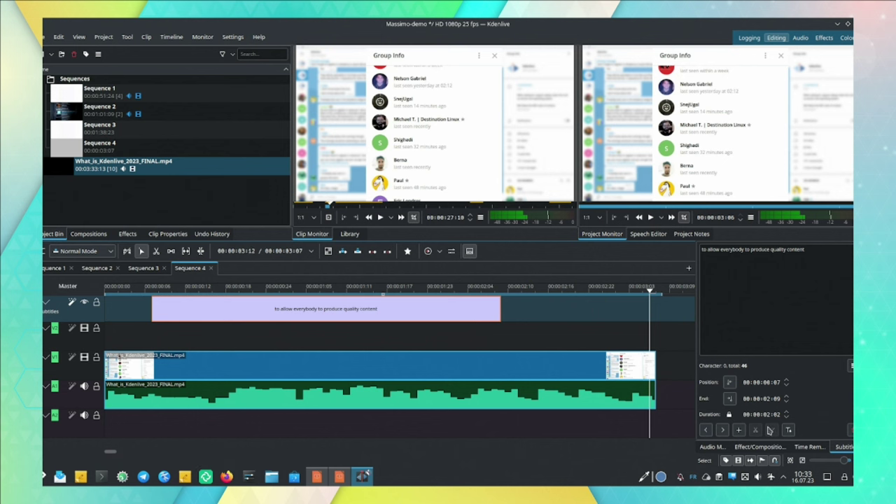
Examine the custom subtitle style options and preview the subtitle over the video at 00:00:01:10
click(788, 429)
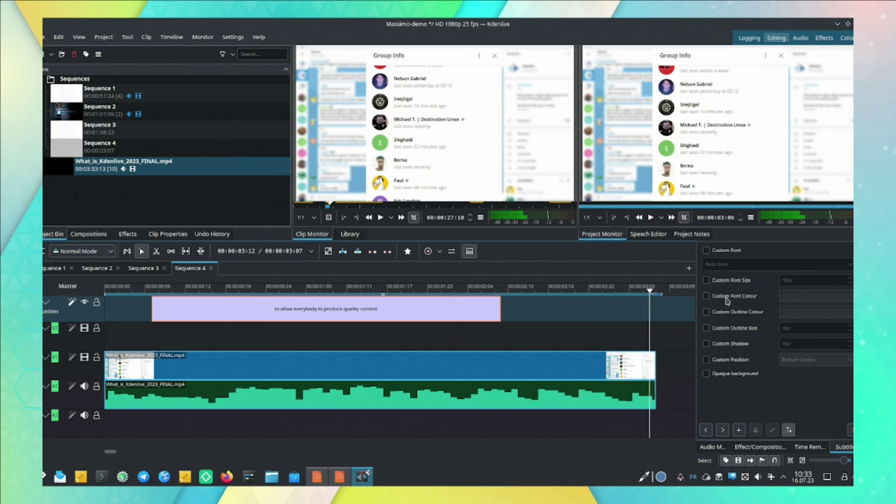
click(788, 429)
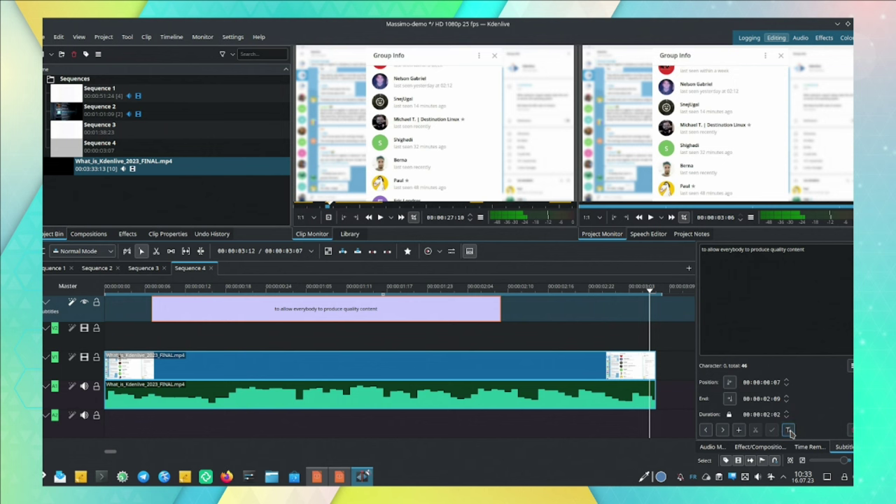
click(341, 290)
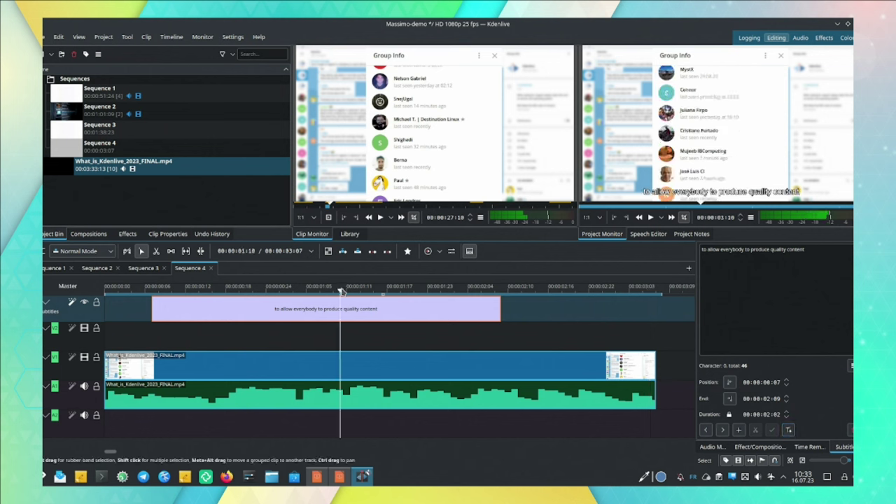